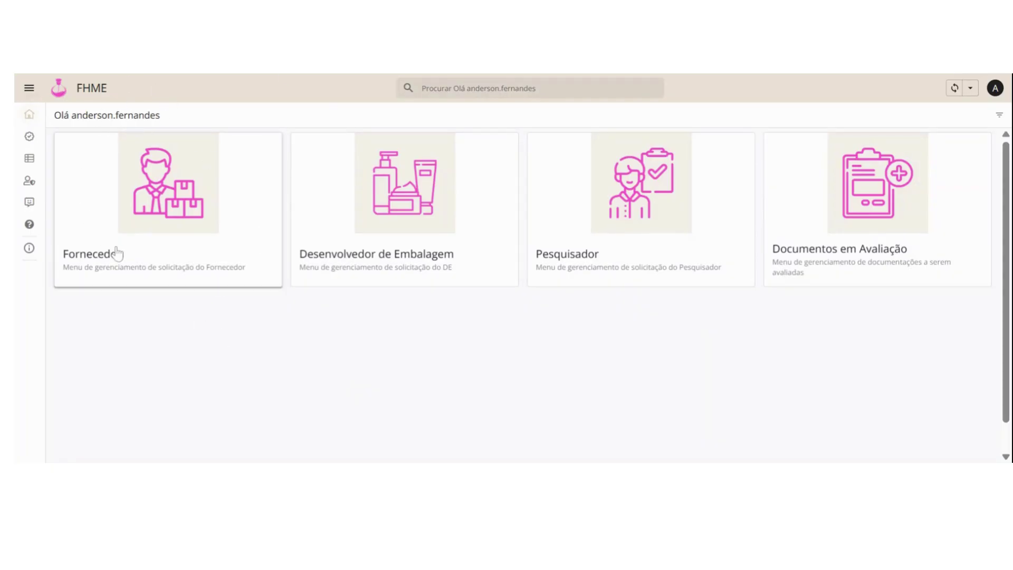
Open the Fornecedor area and view the details and ME codes of the pending Formulário 3297
{"action": "left_click", "coordinate": [152, 187]}
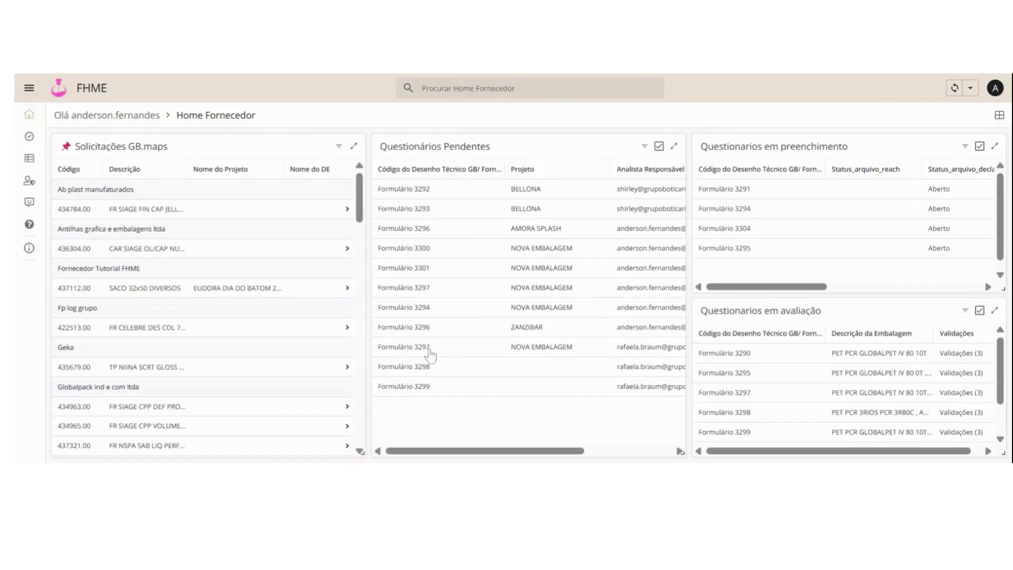
{"action": "left_click", "coordinate": [518, 355]}
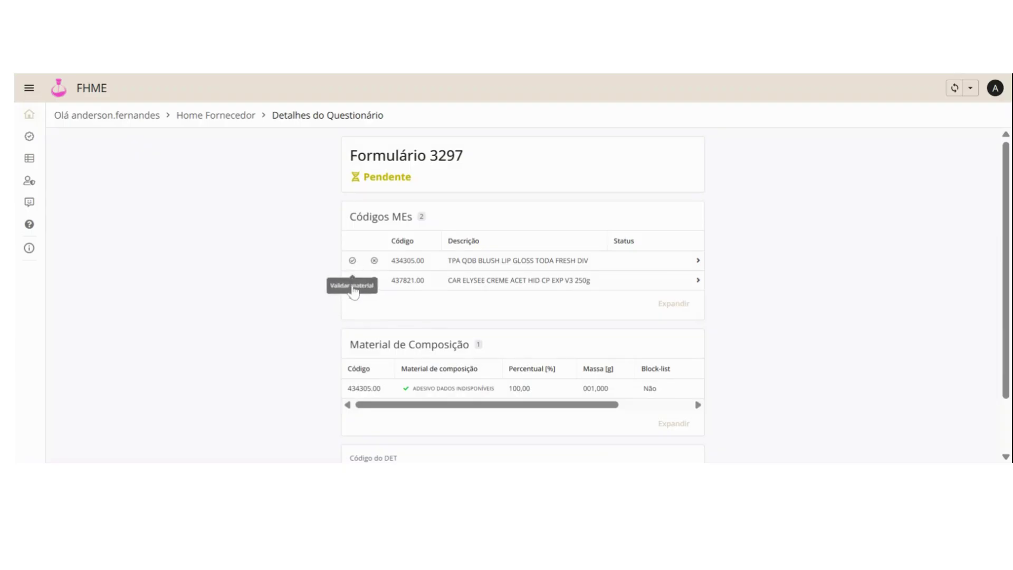
{"action": "left_click", "coordinate": [227, 117]}
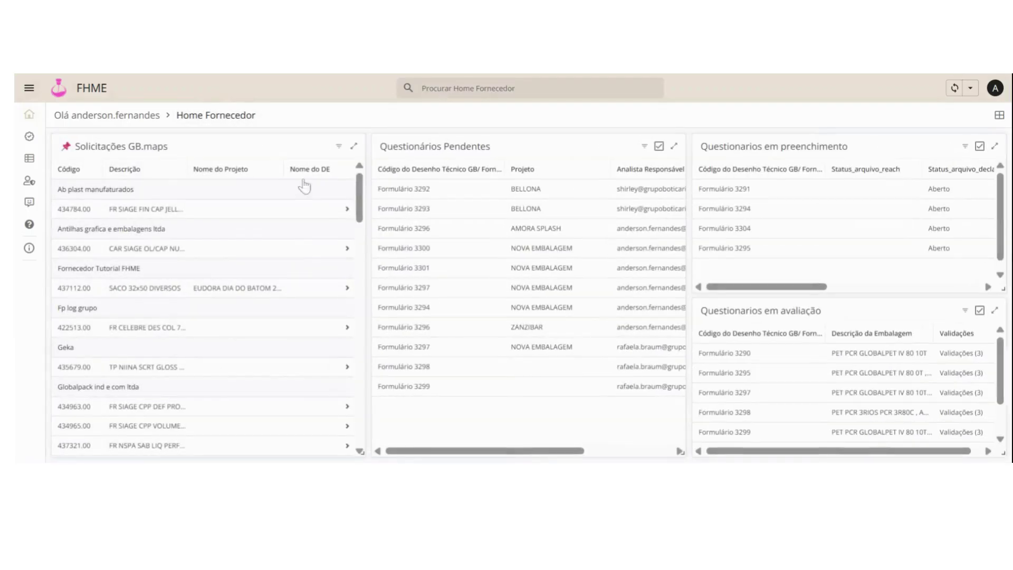
Check the details of the pending Formulário 3300 and Formulário 3301, returning to Home Fornecedor
{"action": "left_click", "coordinate": [502, 249]}
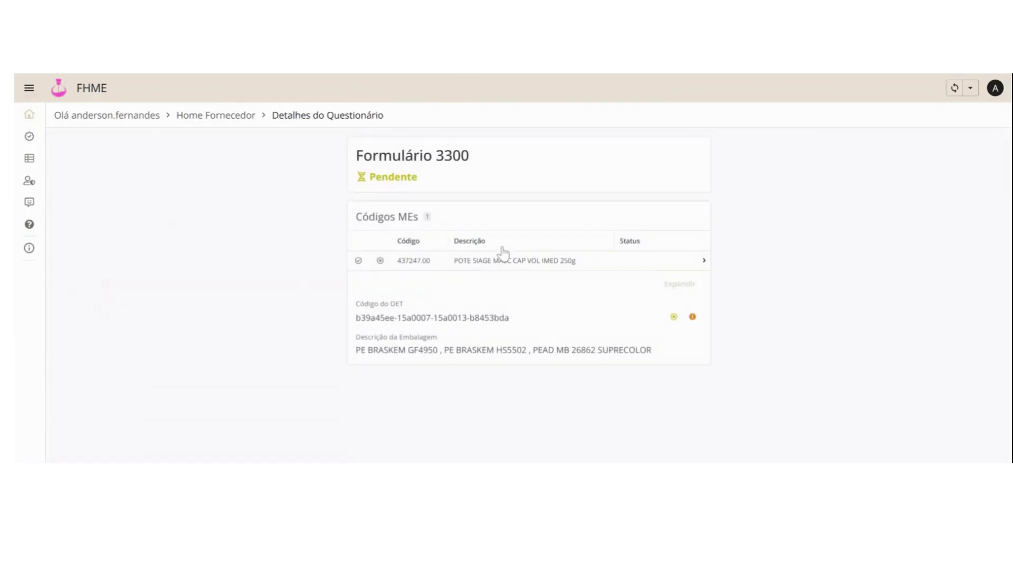
{"action": "left_click", "coordinate": [244, 115]}
{"action": "left_click", "coordinate": [502, 272]}
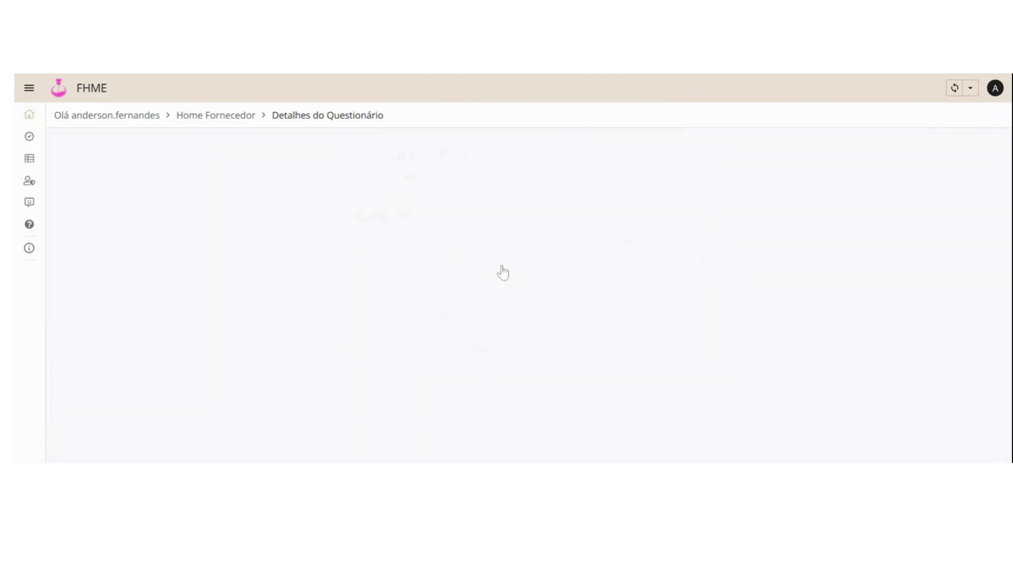
{"action": "left_click", "coordinate": [252, 116]}
Open the pending AMORA SPLASH Formulário 3296, examine its ME codes and composition materials, and return to Home Fornecedor
{"action": "left_click", "coordinate": [515, 239]}
{"action": "scroll", "coordinate": [482, 332], "scroll_direction": "down", "scroll_amount": 3}
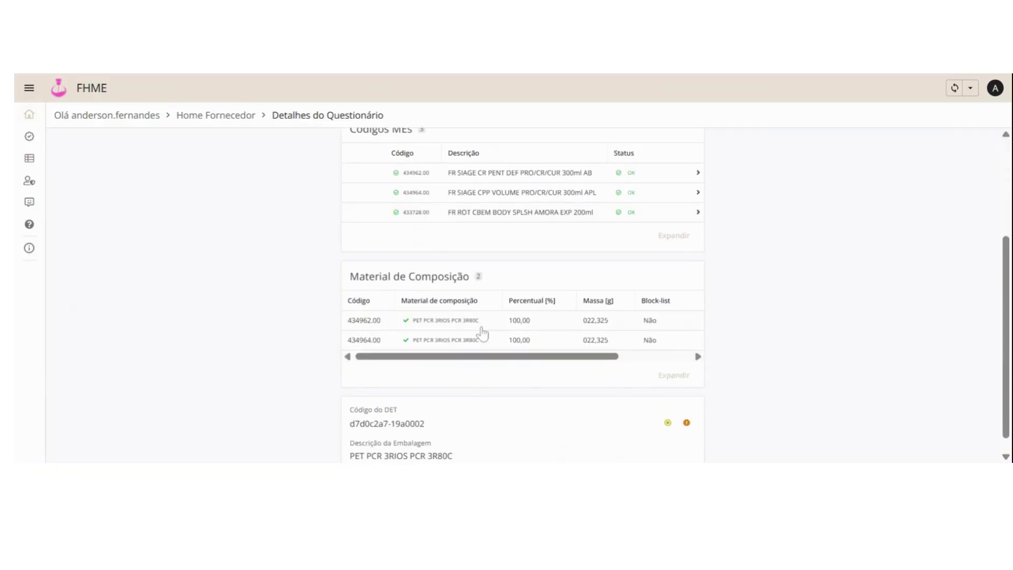
{"action": "scroll", "coordinate": [482, 333], "scroll_direction": "up", "scroll_amount": 3}
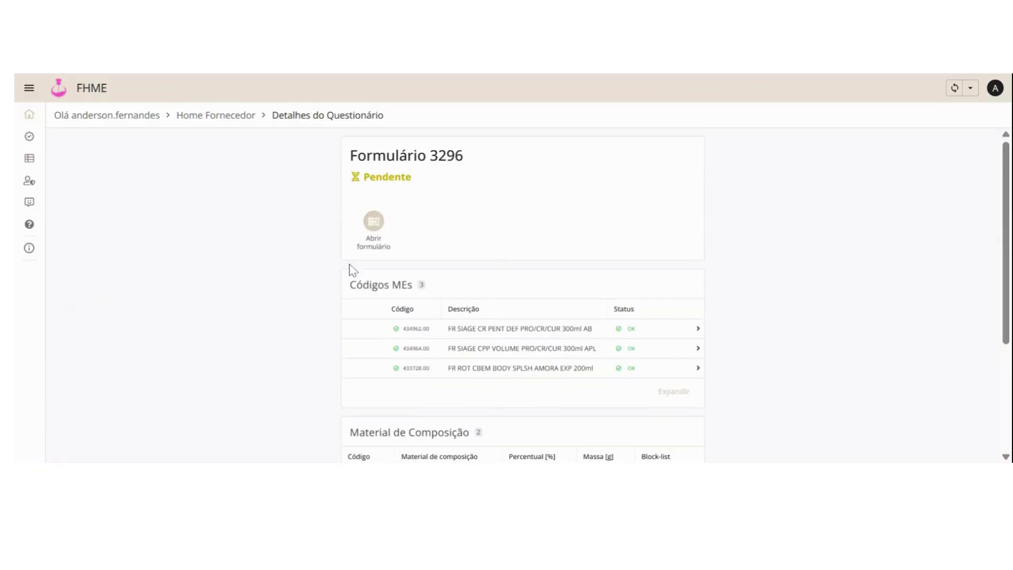
{"action": "scroll", "coordinate": [379, 244], "scroll_direction": "down", "scroll_amount": 2}
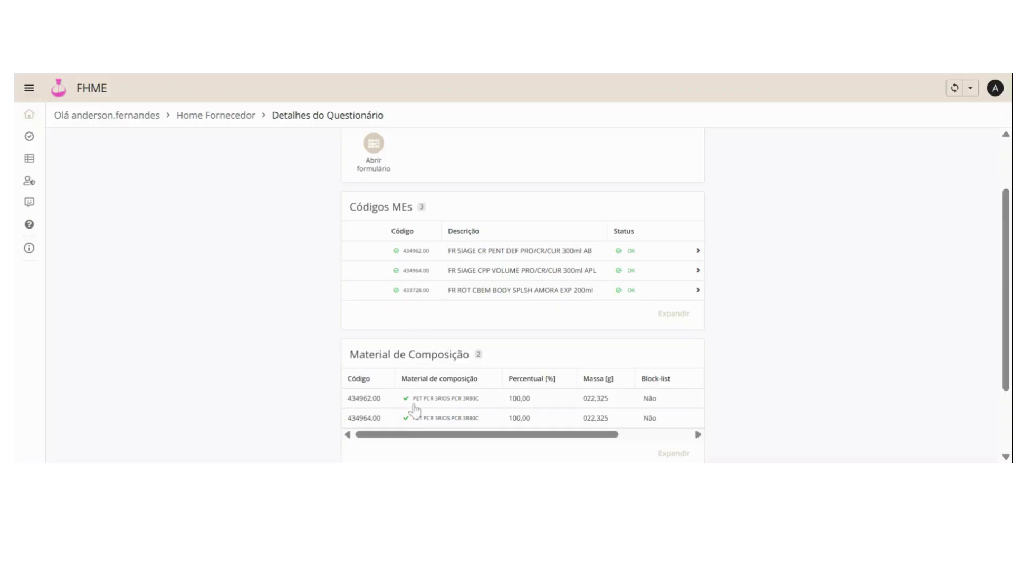
{"action": "scroll", "coordinate": [412, 404], "scroll_direction": "up", "scroll_amount": 2}
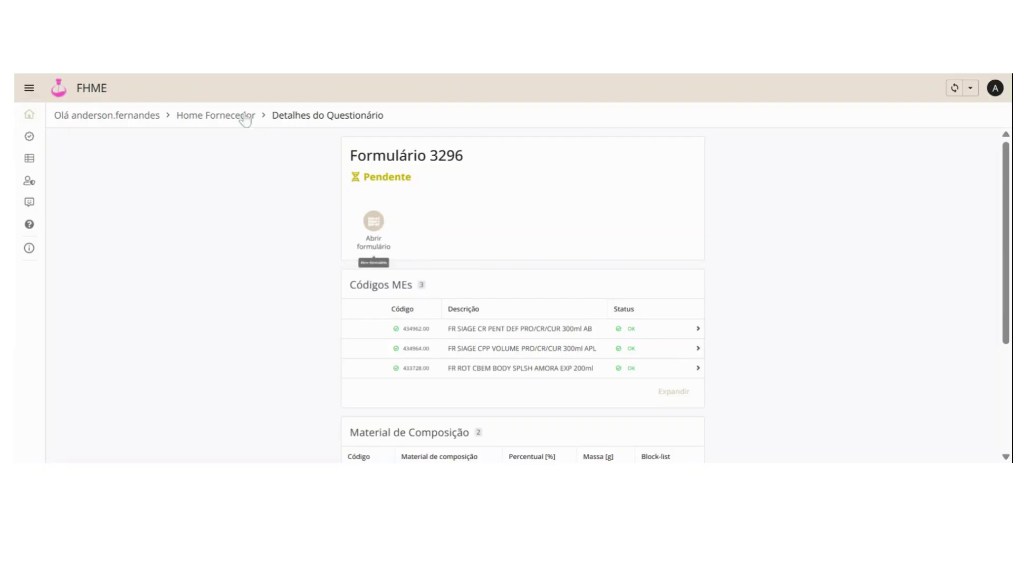
{"action": "left_click", "coordinate": [230, 116]}
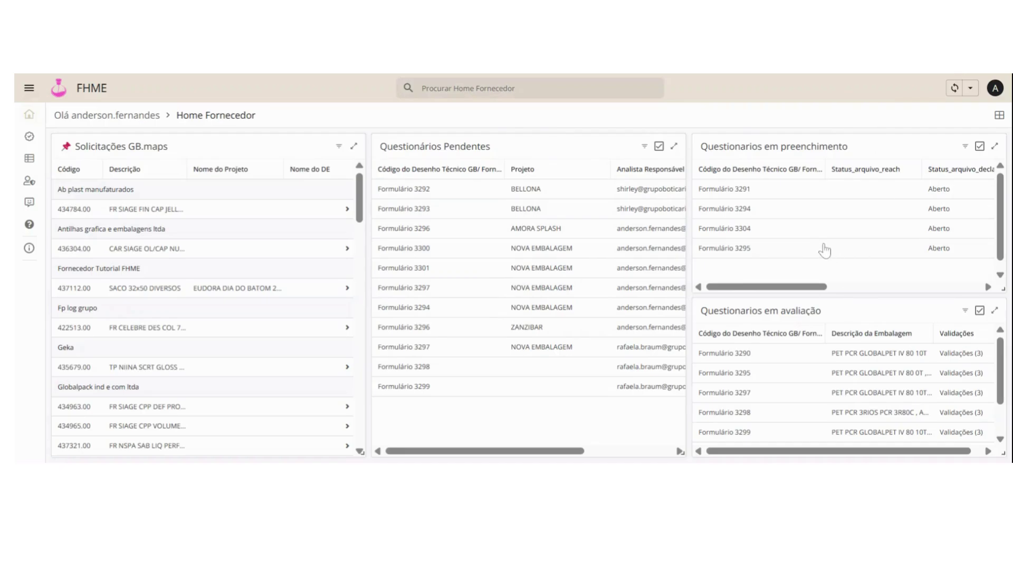
Open Formulário 3291 from the questionnaires being filled in and go to its Atributos section
{"action": "left_click", "coordinate": [780, 190]}
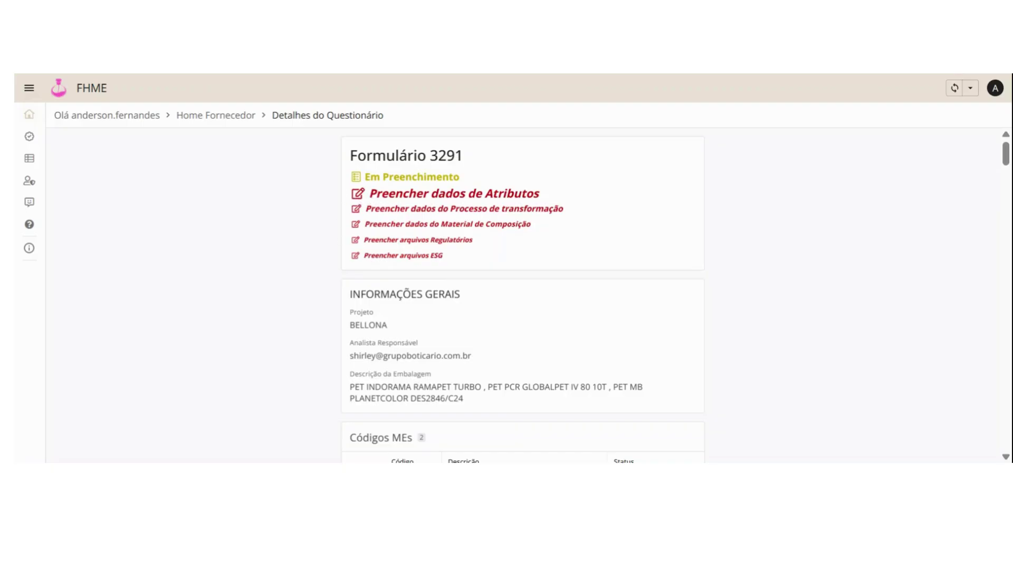
{"action": "scroll", "coordinate": [418, 286], "scroll_direction": "down", "scroll_amount": 5}
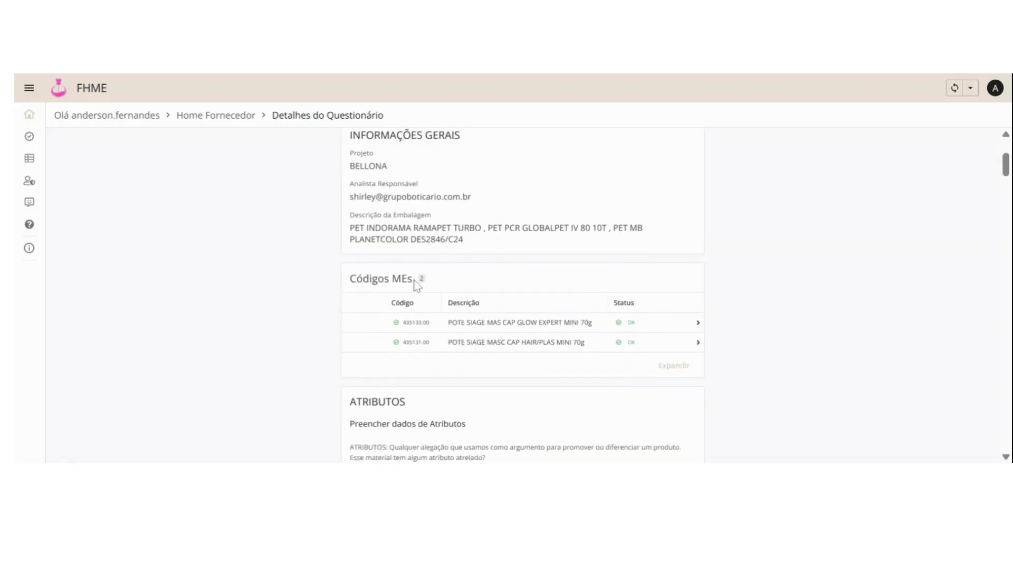
{"action": "scroll", "coordinate": [416, 286], "scroll_direction": "down", "scroll_amount": 2}
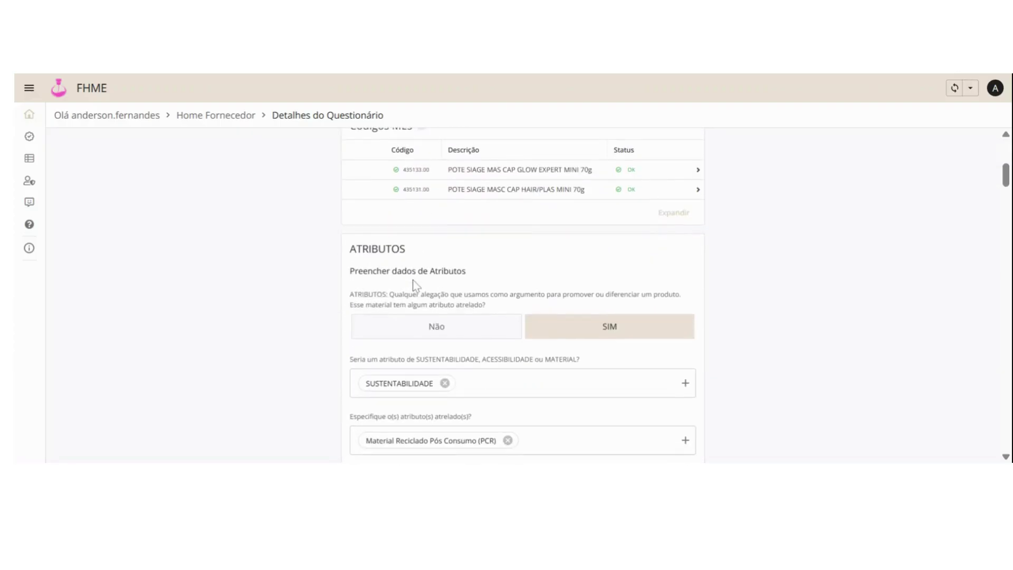
Answer Não to the question whether the material has any linked attribute
{"action": "left_click", "coordinate": [433, 327]}
{"action": "scroll", "coordinate": [464, 324], "scroll_direction": "down", "scroll_amount": 2}
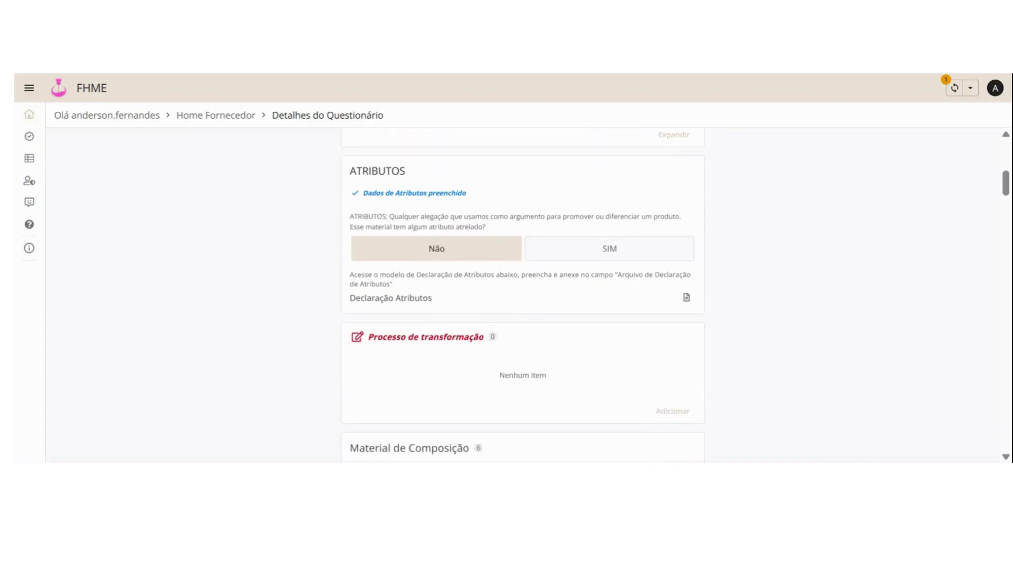
{"action": "scroll", "coordinate": [465, 278], "scroll_direction": "up", "scroll_amount": 2}
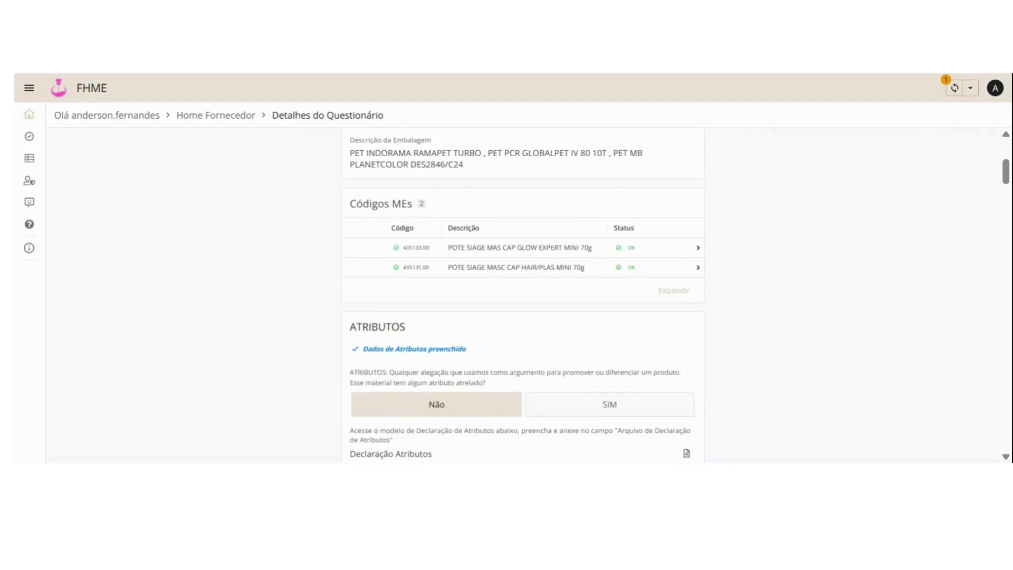
{"action": "scroll", "coordinate": [396, 275], "scroll_direction": "down", "scroll_amount": 3}
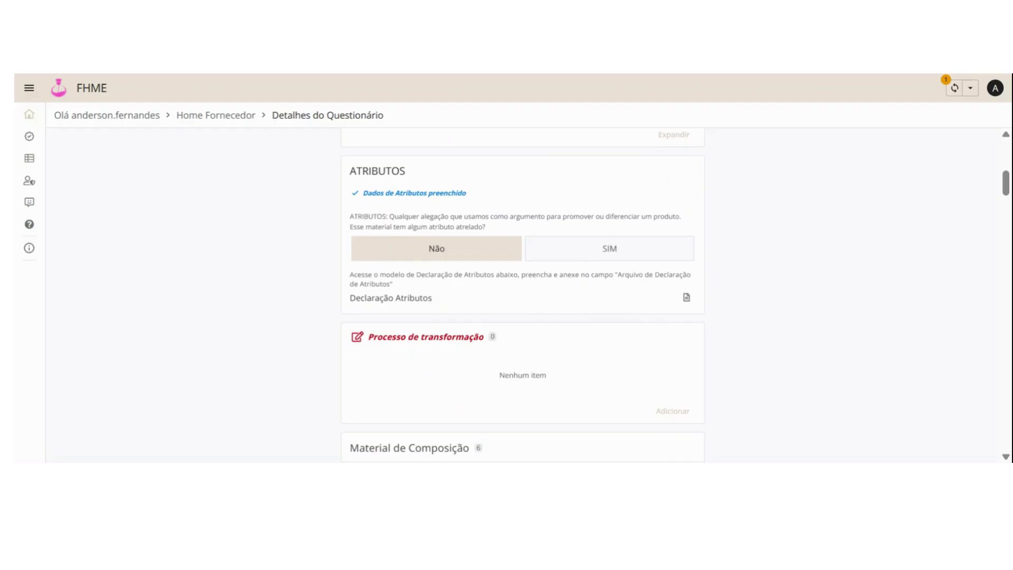
Answer SIM to the linked-attribute question and review the attribute, country of origin and declaration file fields
{"action": "left_click", "coordinate": [599, 254]}
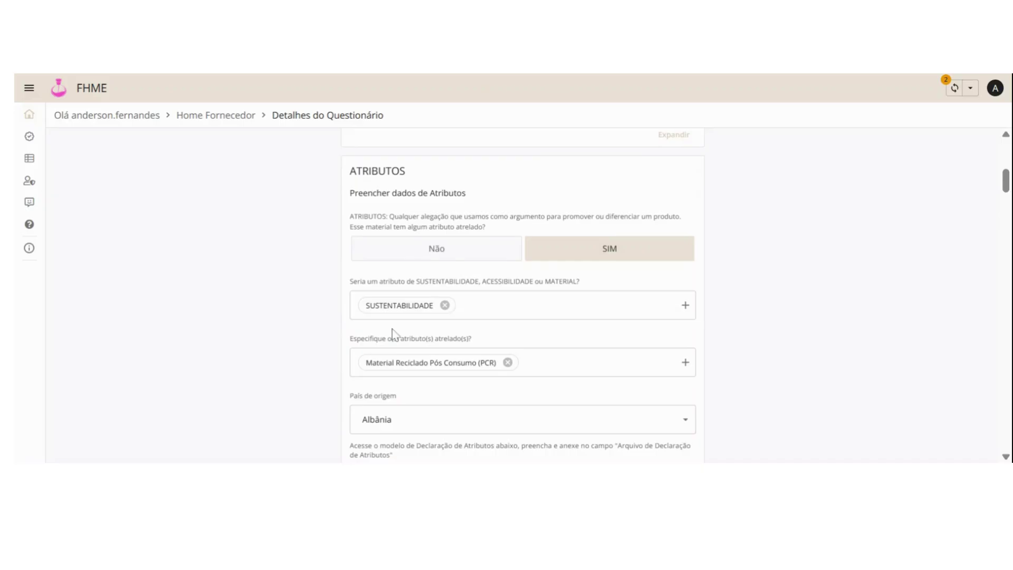
{"action": "scroll", "coordinate": [393, 334], "scroll_direction": "down", "scroll_amount": 2}
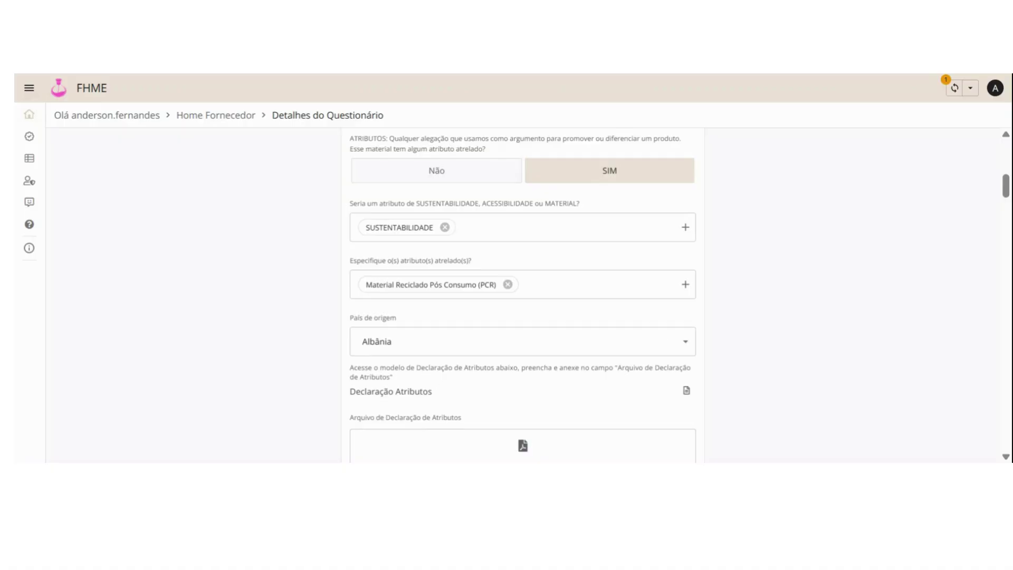
{"action": "scroll", "coordinate": [604, 443], "scroll_direction": "down", "scroll_amount": 2}
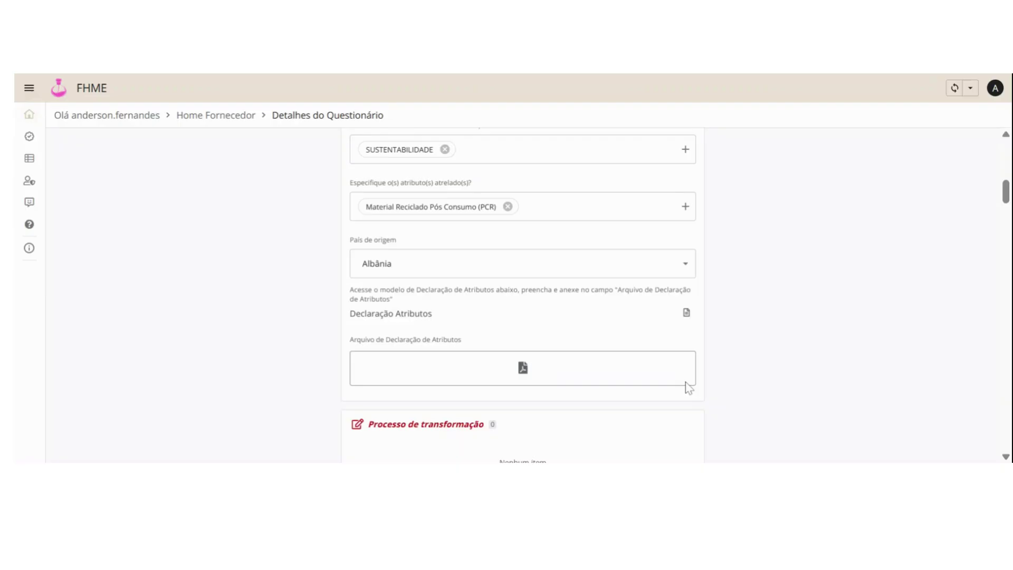
{"action": "scroll", "coordinate": [527, 319], "scroll_direction": "up", "scroll_amount": 3}
{"action": "scroll", "coordinate": [559, 324], "scroll_direction": "up", "scroll_amount": 2}
{"action": "scroll", "coordinate": [560, 324], "scroll_direction": "down", "scroll_amount": 3}
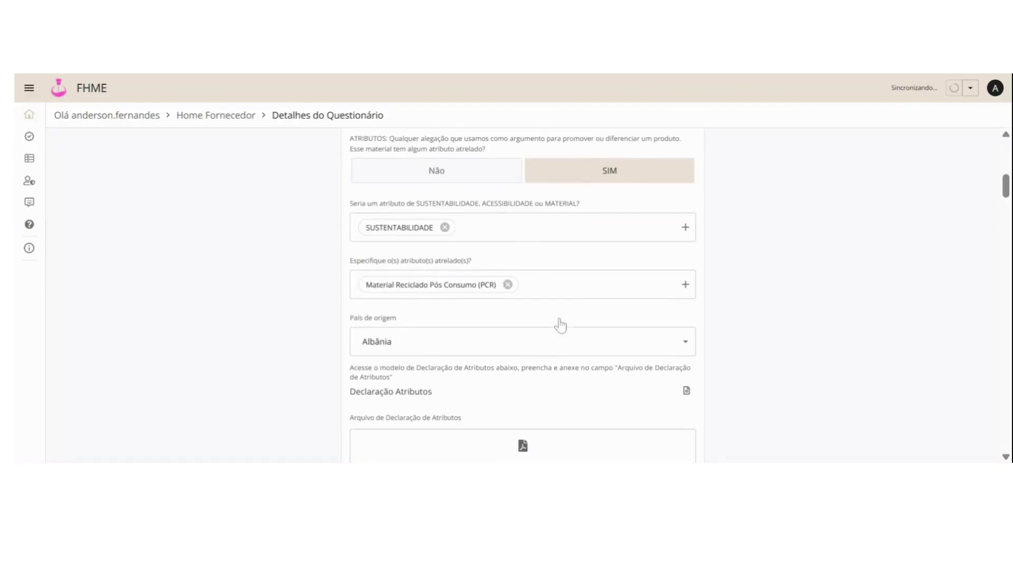
{"action": "scroll", "coordinate": [561, 325], "scroll_direction": "down", "scroll_amount": 2}
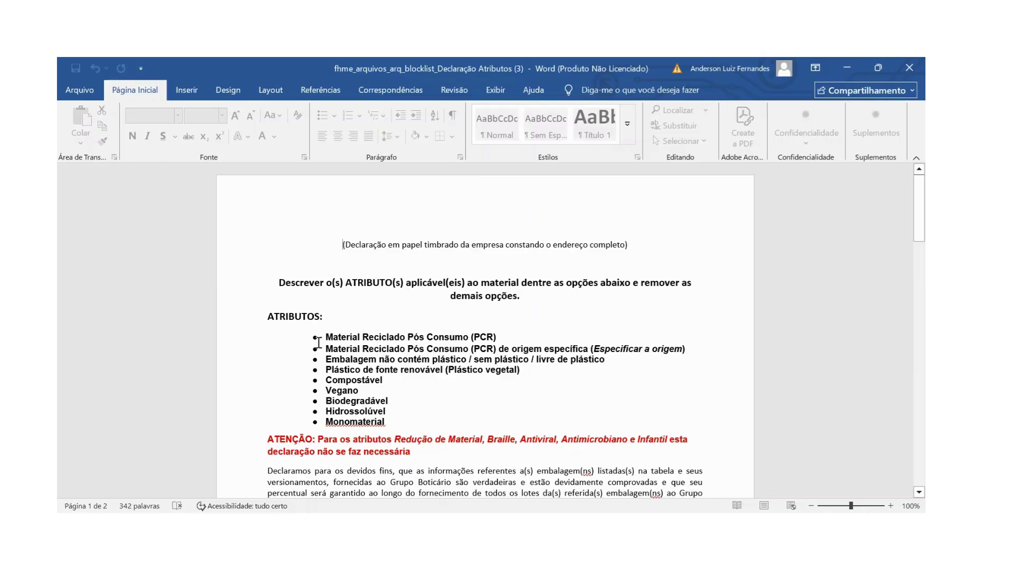
In the Declaração Atributos template in Word, select the attribute options from PCR de origem específica through Monomaterial
{"action": "left_click_drag", "start_coordinate": [324, 338], "coordinate": [348, 353]}
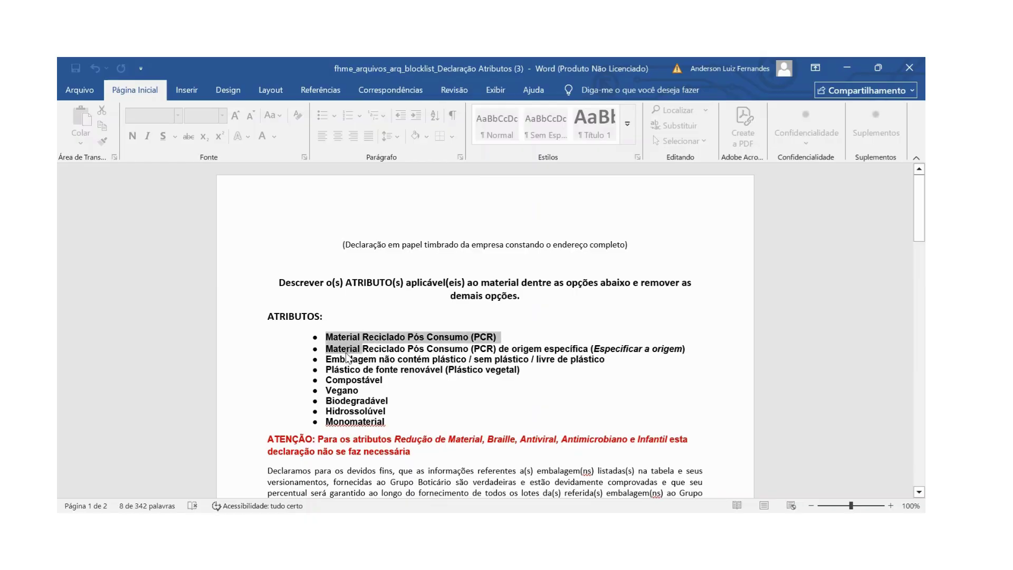
{"action": "left_click", "coordinate": [347, 352]}
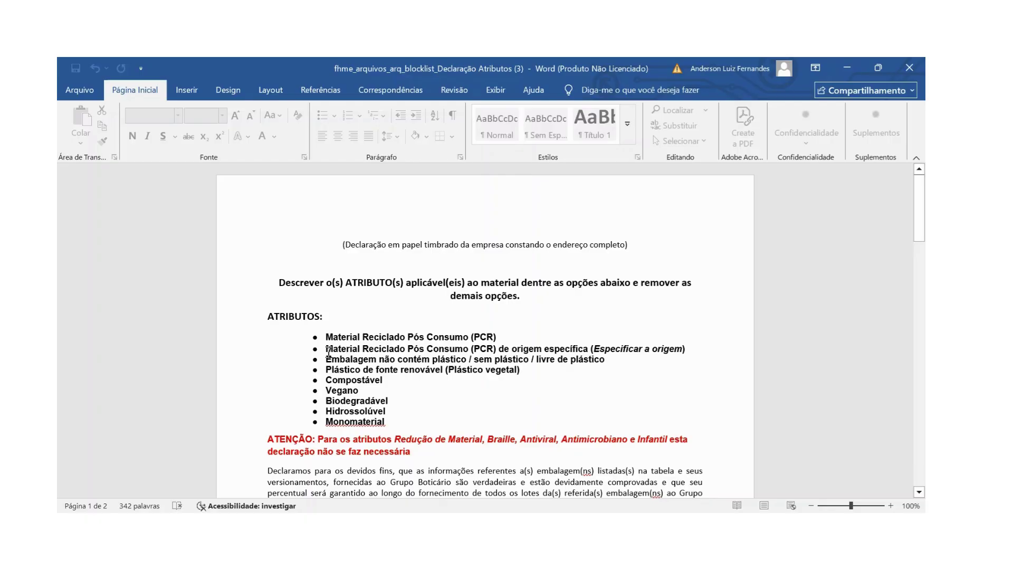
{"action": "left_click_drag", "start_coordinate": [328, 350], "coordinate": [414, 426]}
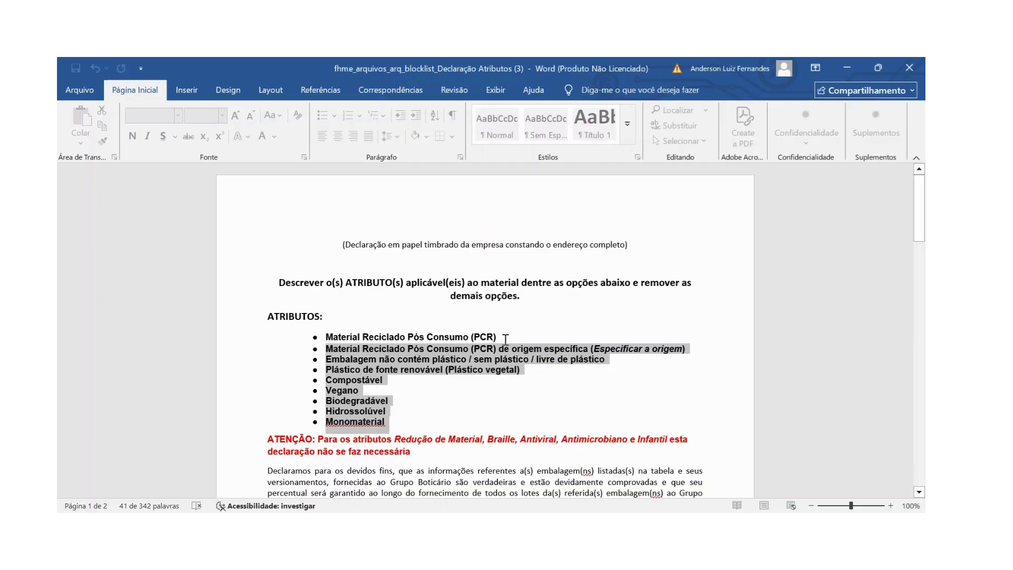
Examine the declaration template's packaging table, signature area, company stamp box and city and date fields
{"action": "scroll", "coordinate": [505, 343], "scroll_direction": "down", "scroll_amount": 10}
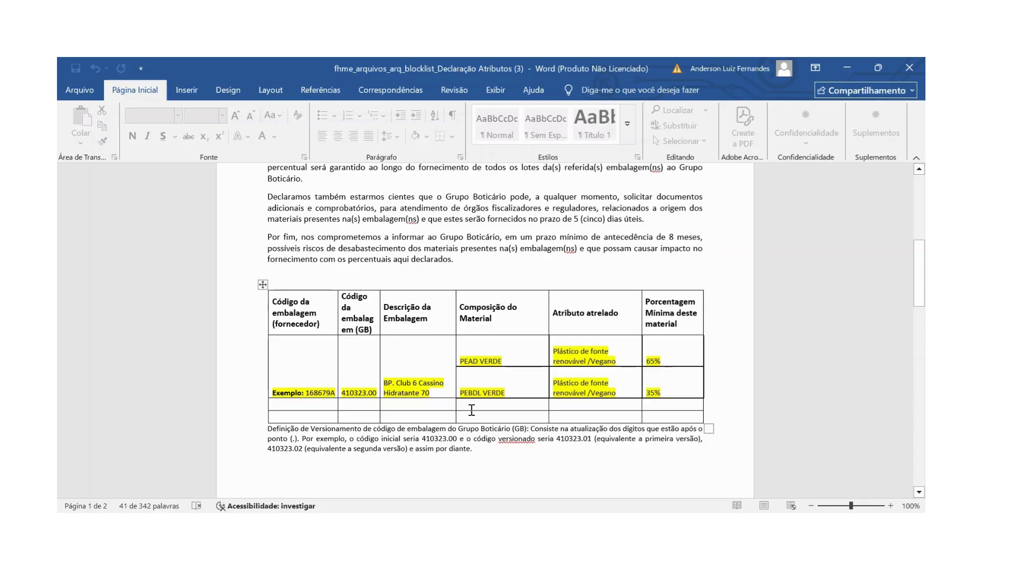
{"action": "scroll", "coordinate": [393, 366], "scroll_direction": "down", "scroll_amount": 5}
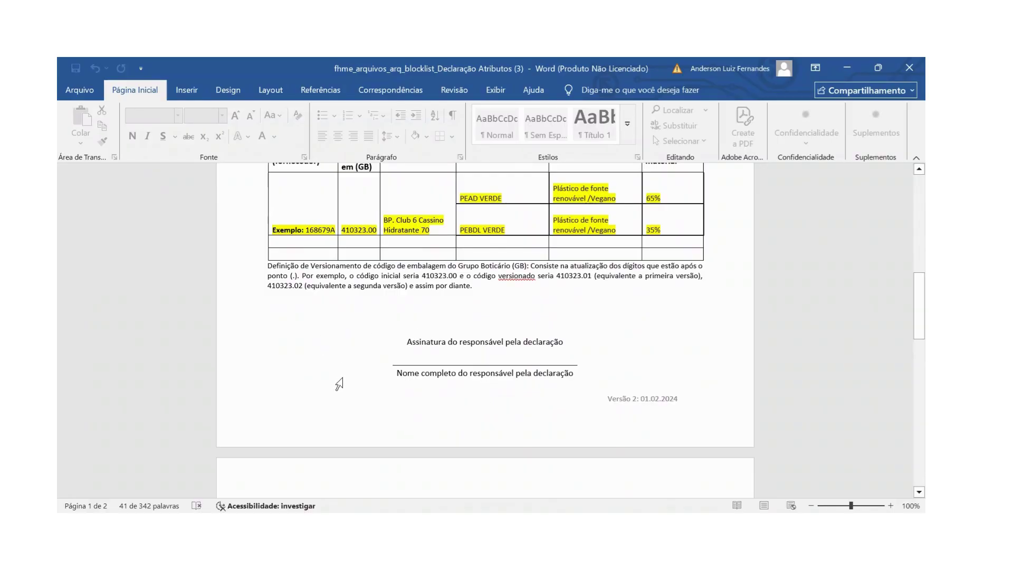
{"action": "scroll", "coordinate": [371, 384], "scroll_direction": "down", "scroll_amount": 6}
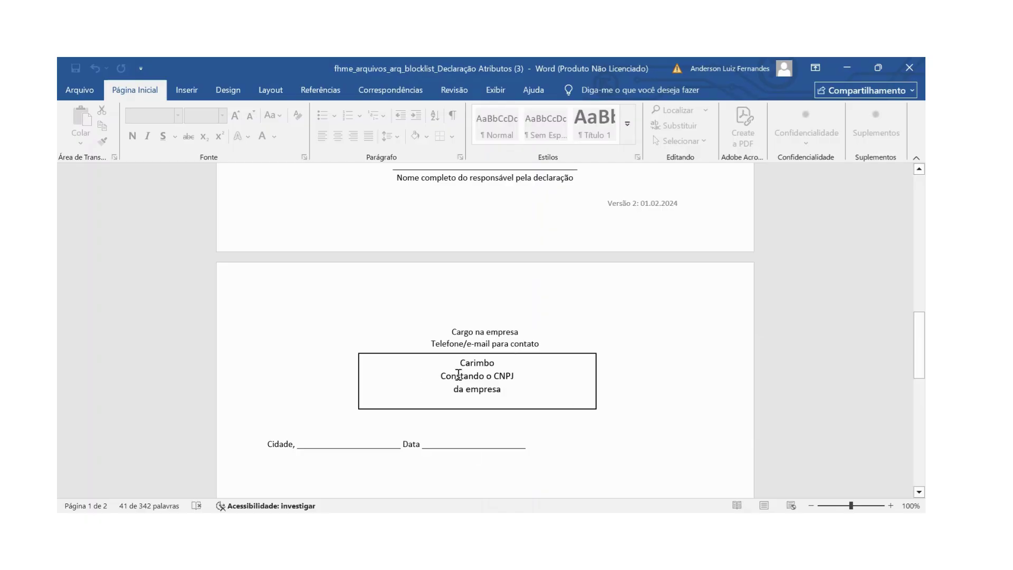
{"action": "scroll", "coordinate": [378, 340], "scroll_direction": "up", "scroll_amount": 15}
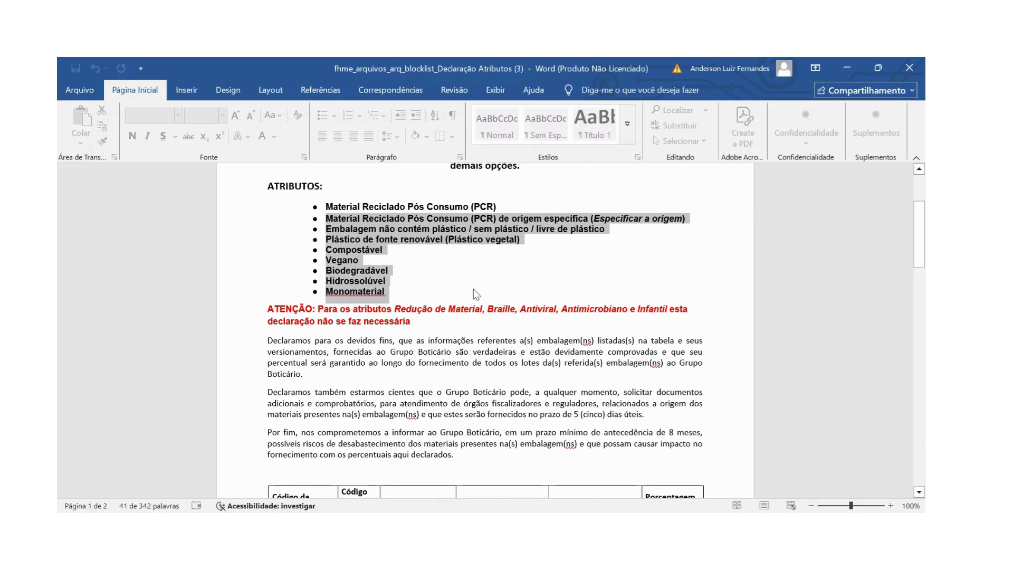
{"action": "scroll", "coordinate": [476, 294], "scroll_direction": "up", "scroll_amount": 4}
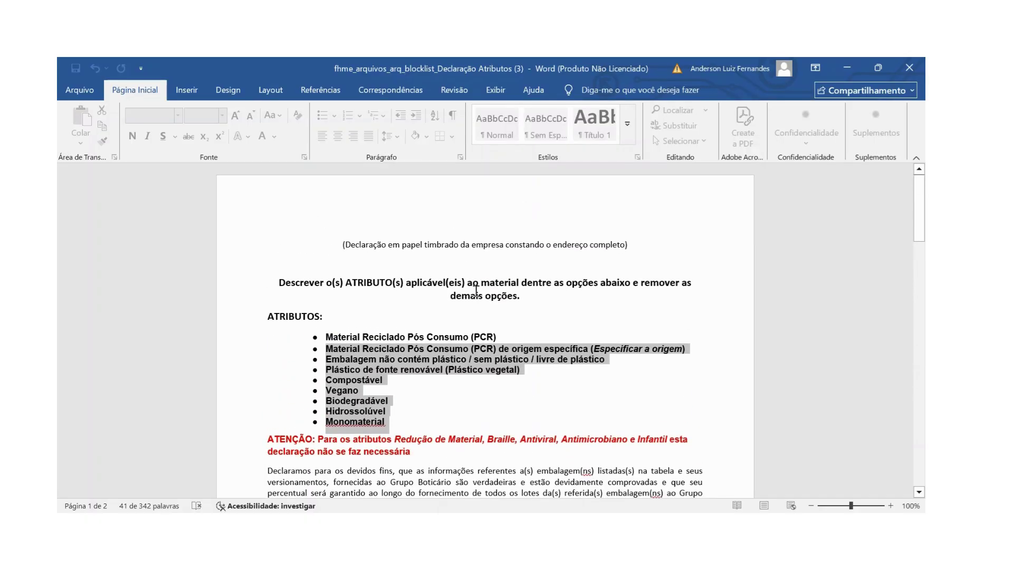
Switch back to FHME and review Formulário 3291's attribute fields, declaration upload, Processo de transformação and Material de Composição sections
{"action": "left_click", "coordinate": [550, 496]}
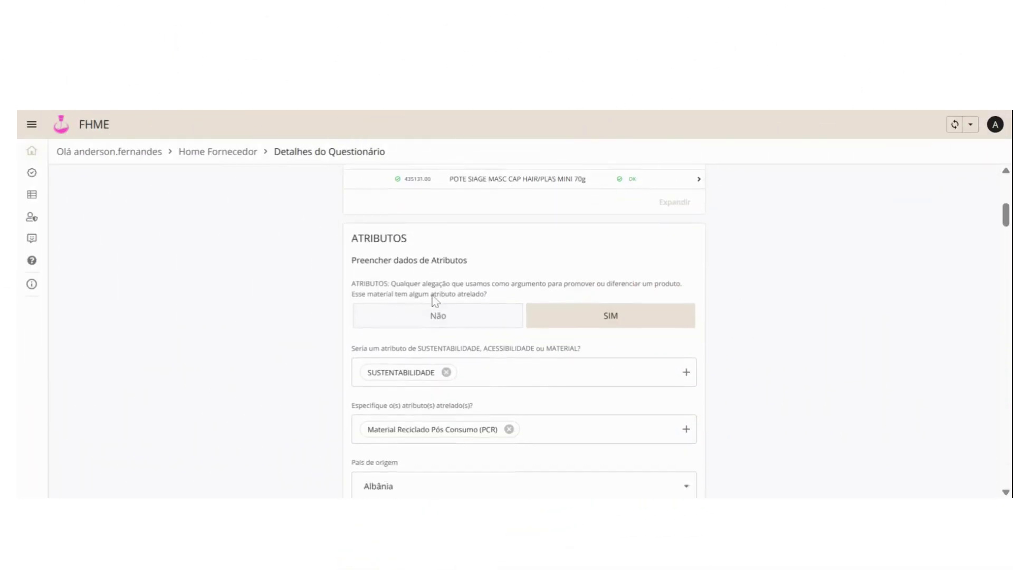
{"action": "scroll", "coordinate": [434, 300], "scroll_direction": "down", "scroll_amount": 2}
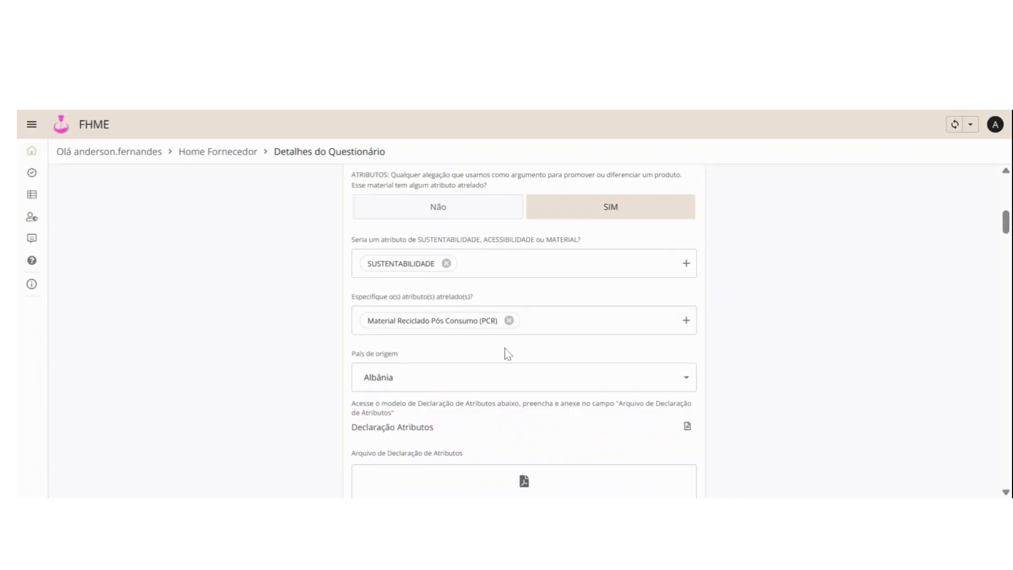
{"action": "scroll", "coordinate": [507, 354], "scroll_direction": "down", "scroll_amount": 3}
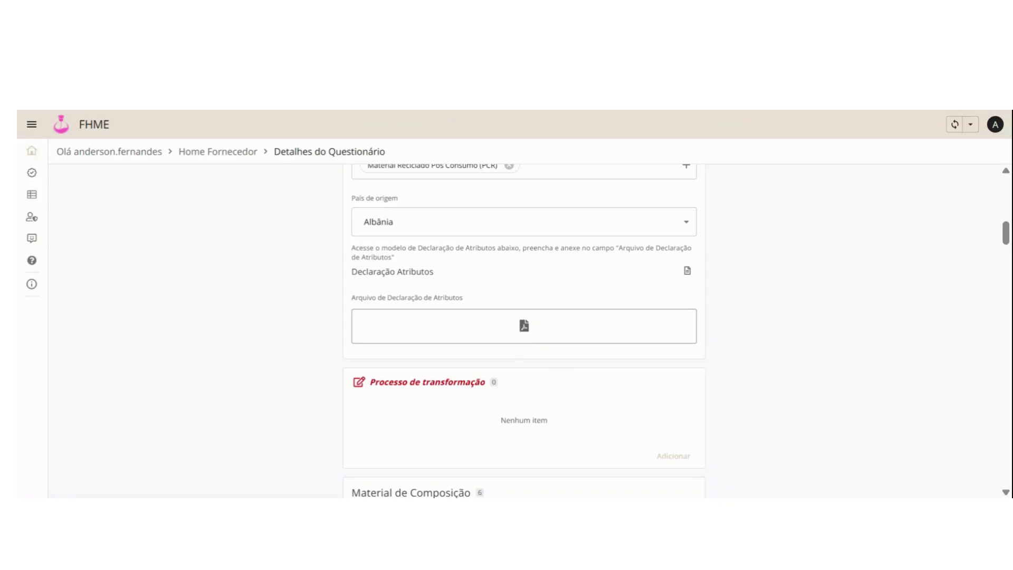
{"action": "scroll", "coordinate": [561, 328], "scroll_direction": "up", "scroll_amount": 2}
{"action": "scroll", "coordinate": [661, 298], "scroll_direction": "up", "scroll_amount": 3}
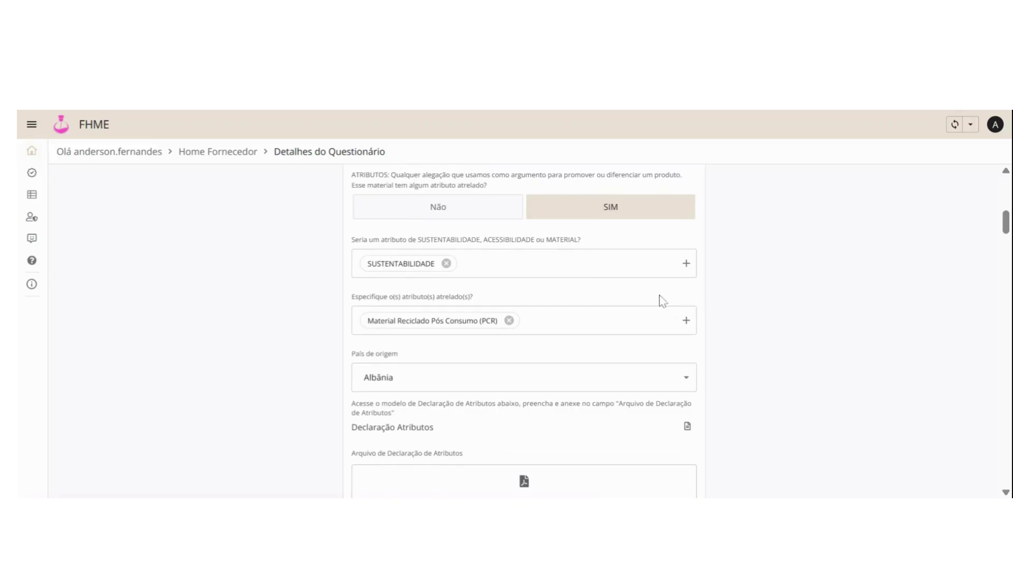
{"action": "scroll", "coordinate": [331, 296], "scroll_direction": "down", "scroll_amount": 3}
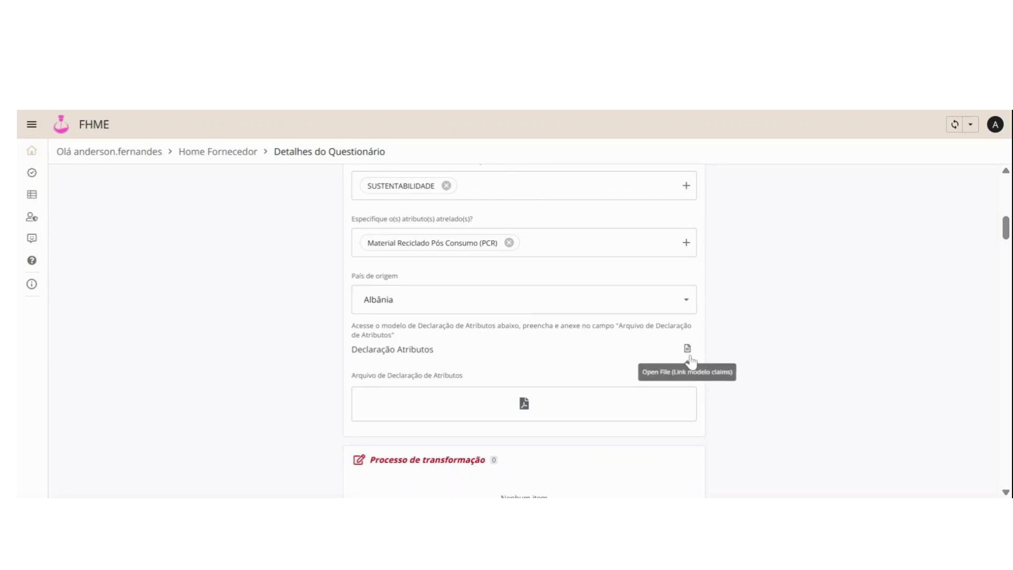
{"action": "scroll", "coordinate": [687, 362], "scroll_direction": "down", "scroll_amount": 4}
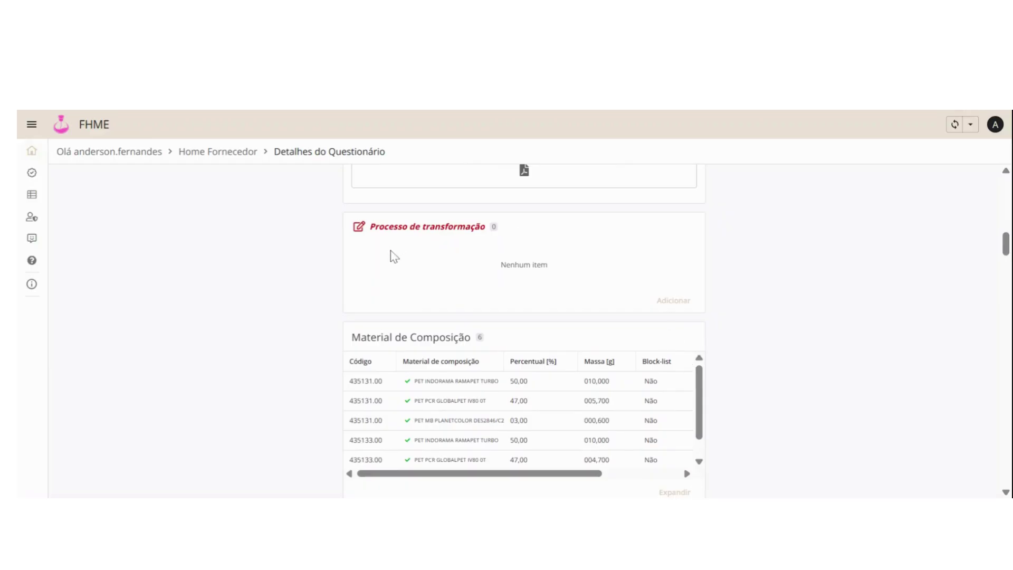
Check the options available for a new Processo de transformação entry, and cancel the form
{"action": "left_click", "coordinate": [663, 309]}
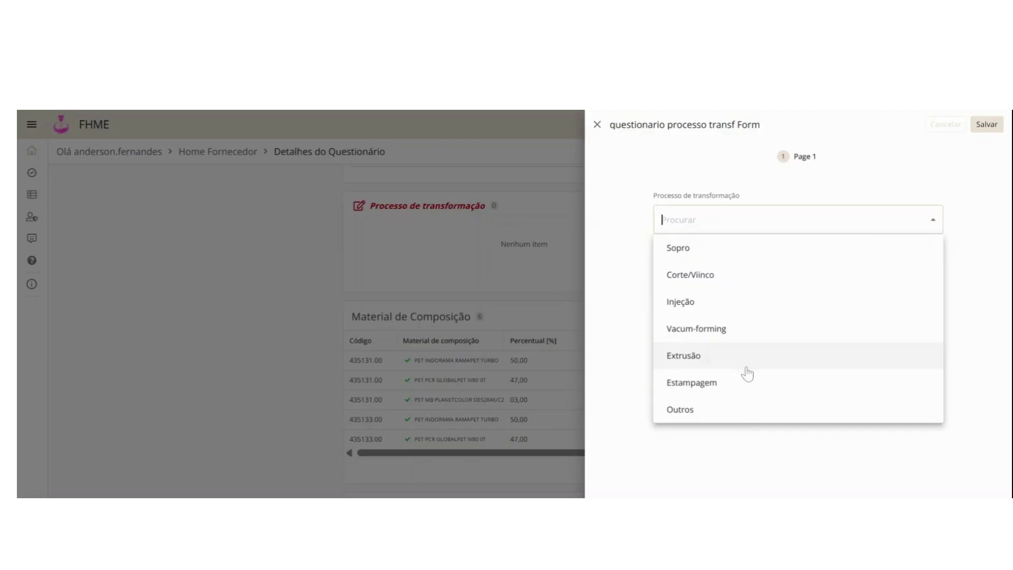
{"action": "left_click", "coordinate": [968, 197]}
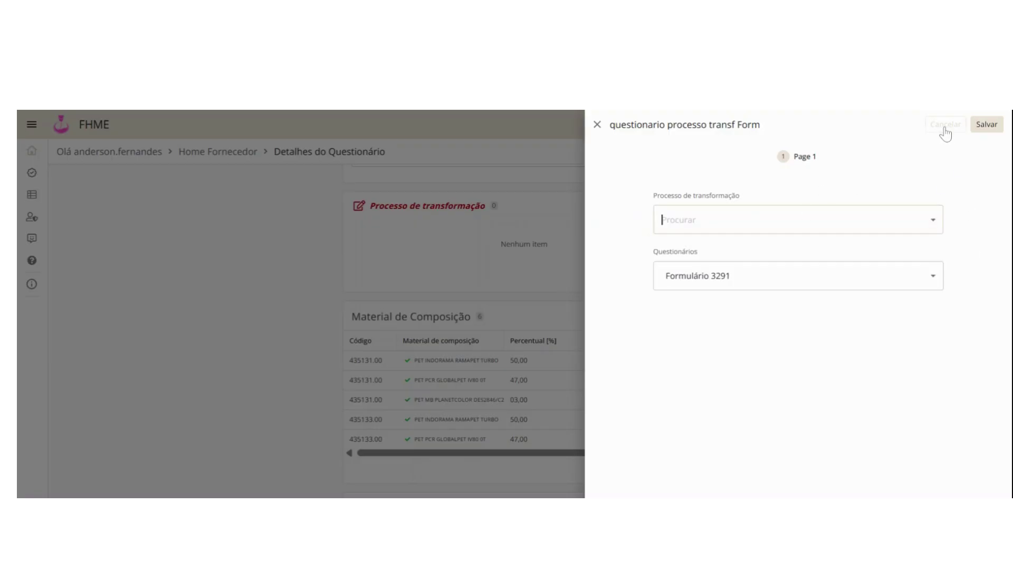
{"action": "left_click", "coordinate": [945, 127]}
In MATERIAL DE COMPOSIÇÃO, answer the data sheets and FISPQ/MSDS question with SIM, and change the answer to Não
{"action": "scroll", "coordinate": [520, 323], "scroll_direction": "down", "scroll_amount": 2}
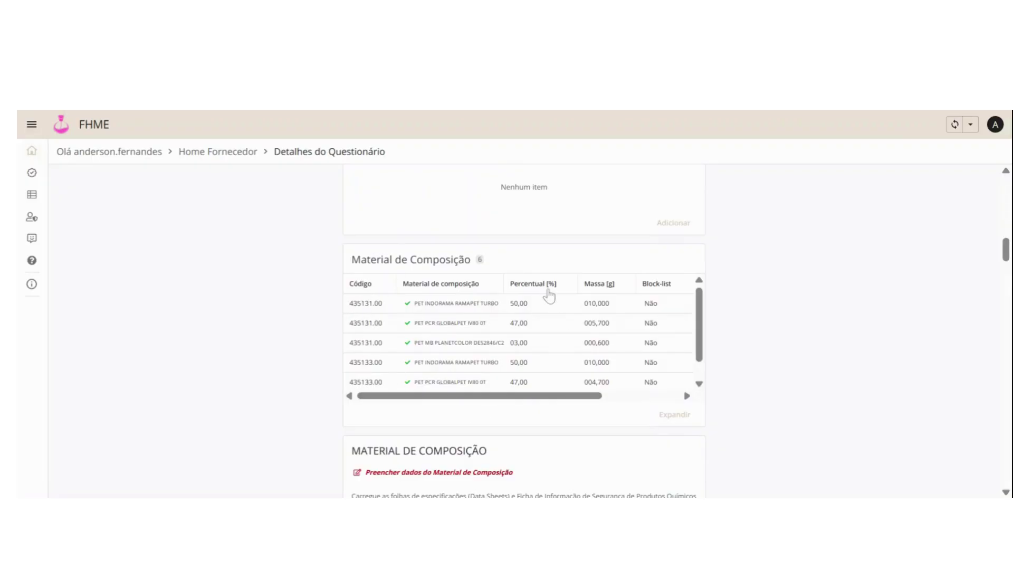
{"action": "scroll", "coordinate": [490, 378], "scroll_direction": "down", "scroll_amount": 1}
{"action": "scroll", "coordinate": [580, 372], "scroll_direction": "down", "scroll_amount": 1}
{"action": "scroll", "coordinate": [776, 355], "scroll_direction": "down", "scroll_amount": 4}
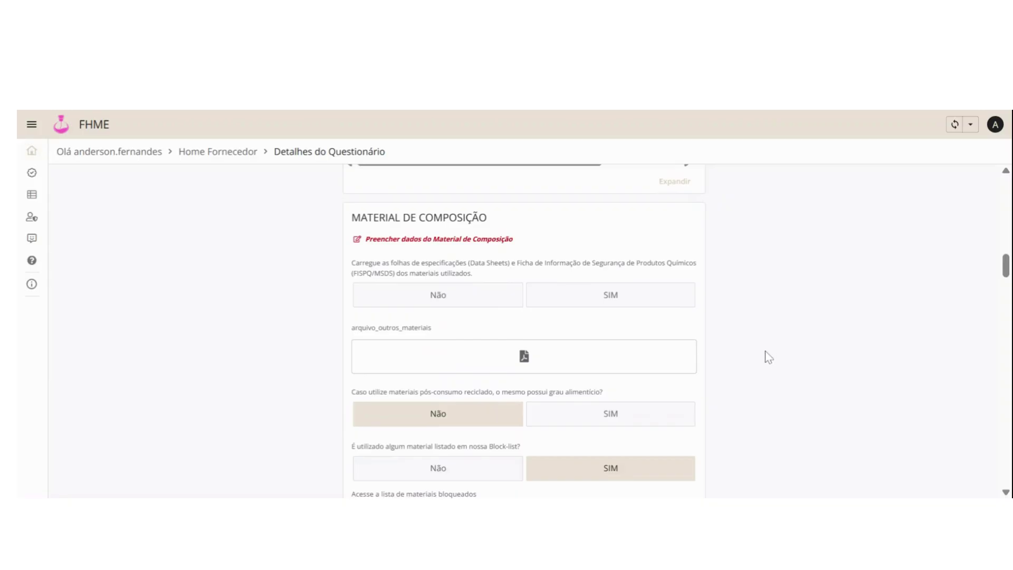
{"action": "scroll", "coordinate": [762, 348], "scroll_direction": "down", "scroll_amount": 1}
{"action": "scroll", "coordinate": [762, 347], "scroll_direction": "up", "scroll_amount": 1}
{"action": "left_click", "coordinate": [547, 302]}
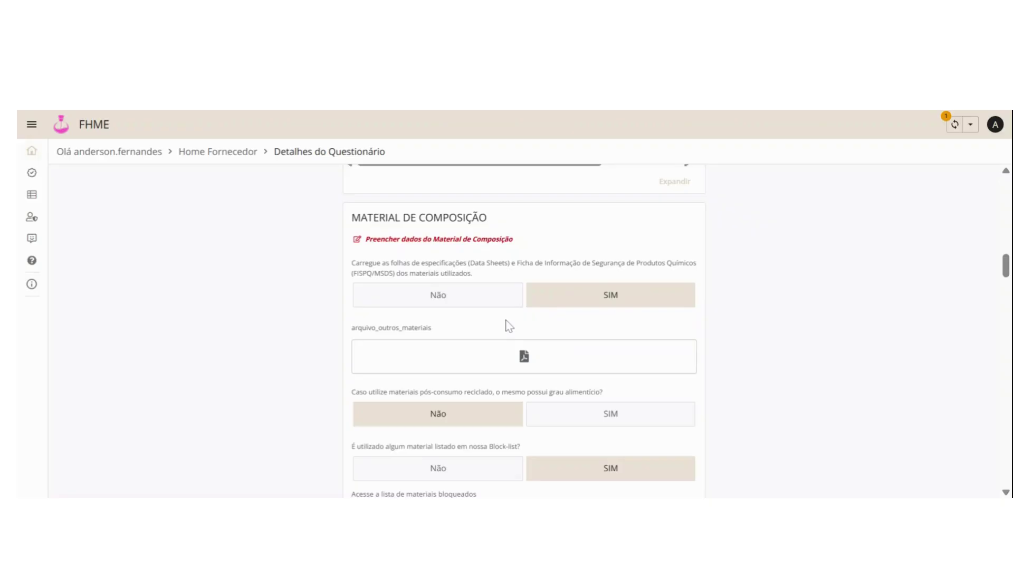
{"action": "left_click", "coordinate": [436, 298]}
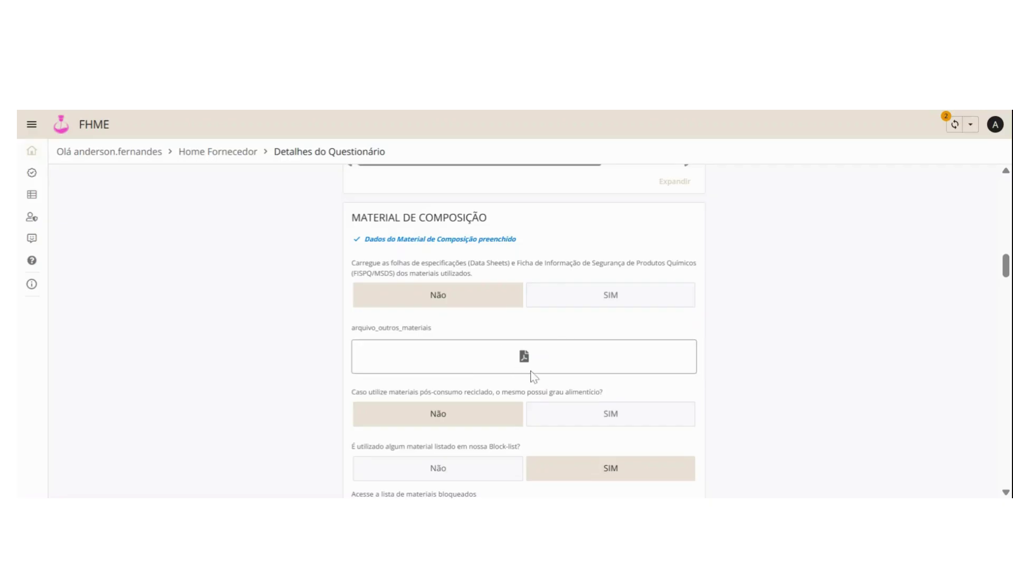
Answer SIM to the data sheets question and attach fhme_arquivos_arq_blocklist_Declaração Atributos (3) in arquivo_outros_materiais
{"action": "left_click", "coordinate": [534, 360]}
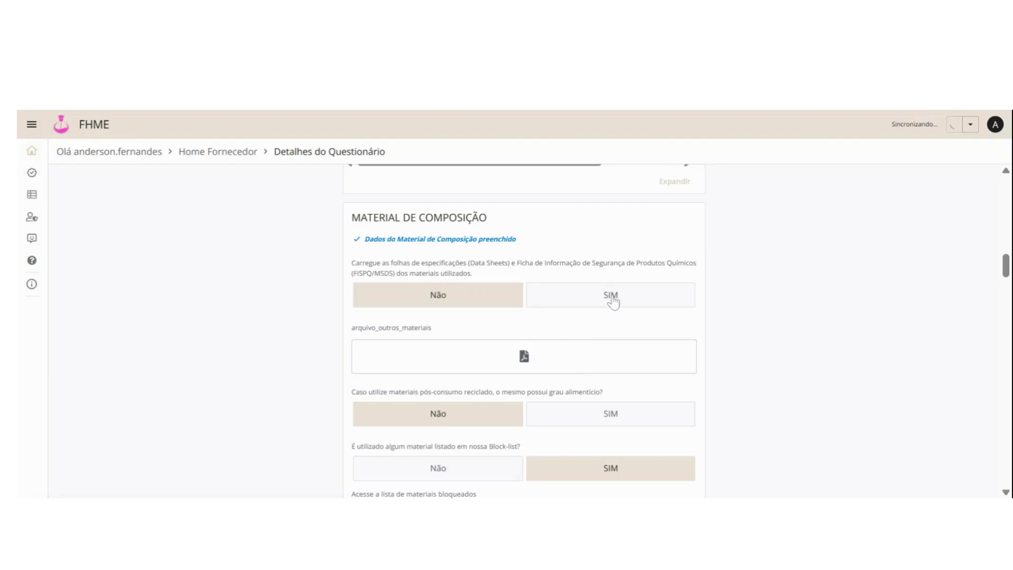
{"action": "left_click", "coordinate": [612, 299]}
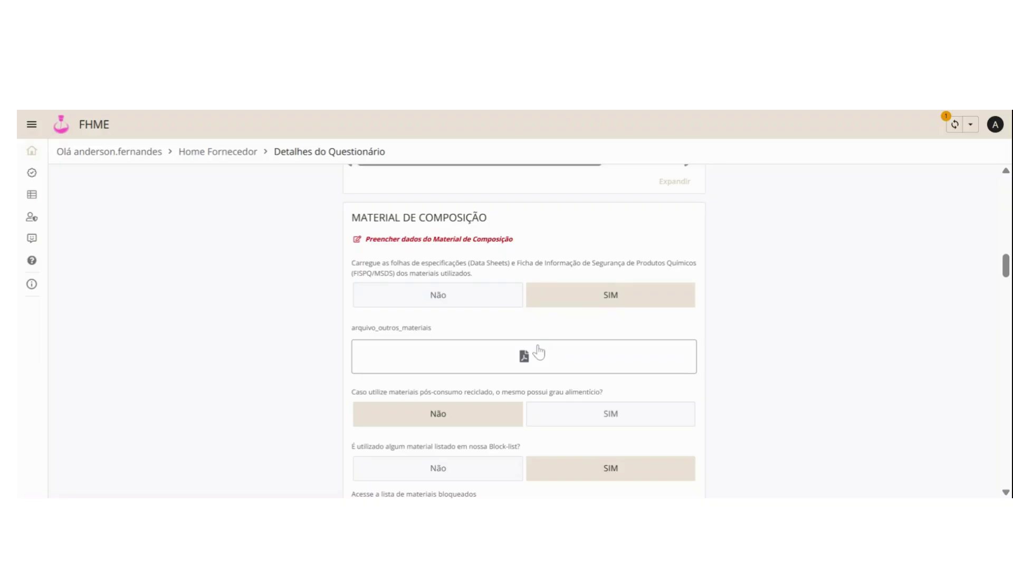
{"action": "scroll", "coordinate": [536, 350], "scroll_direction": "down", "scroll_amount": 1}
{"action": "scroll", "coordinate": [543, 354], "scroll_direction": "up", "scroll_amount": 1}
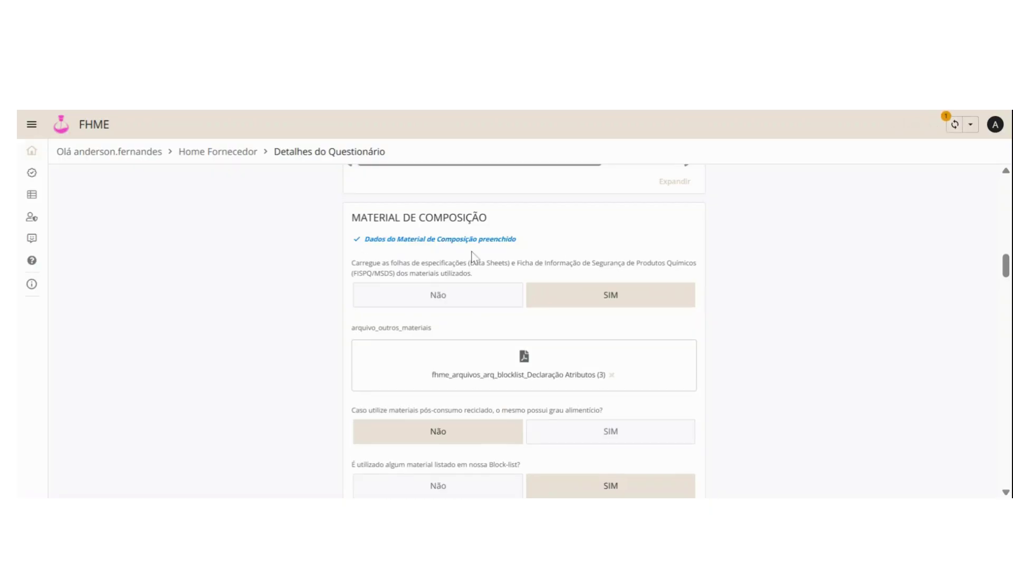
Check the completion status list of Formulário 3291, and remove the file attached in arquivo_outros_materiais
{"action": "left_click_drag", "start_coordinate": [1007, 267], "coordinate": [1007, 197]}
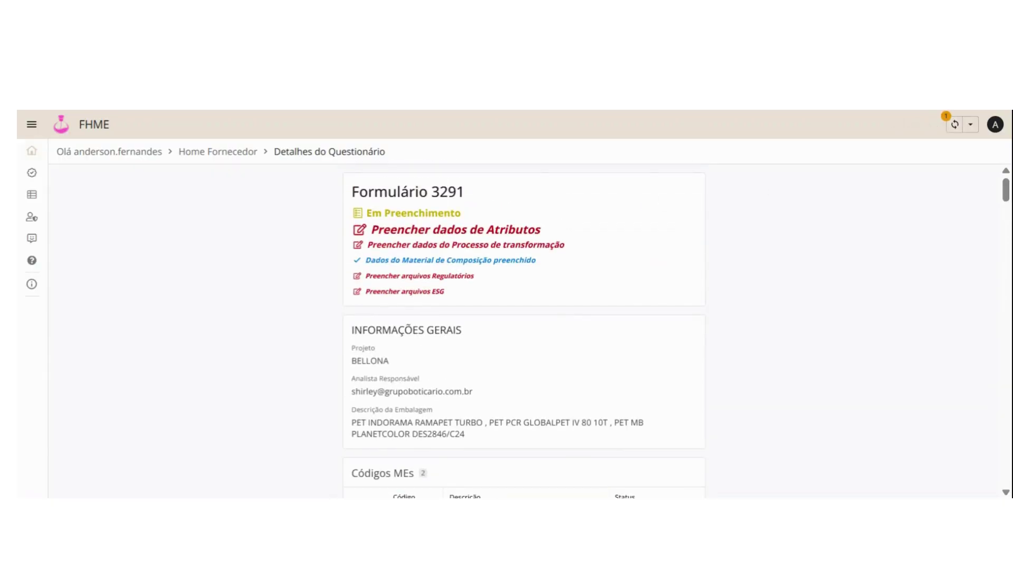
{"action": "scroll", "coordinate": [790, 378], "scroll_direction": "down", "scroll_amount": 12}
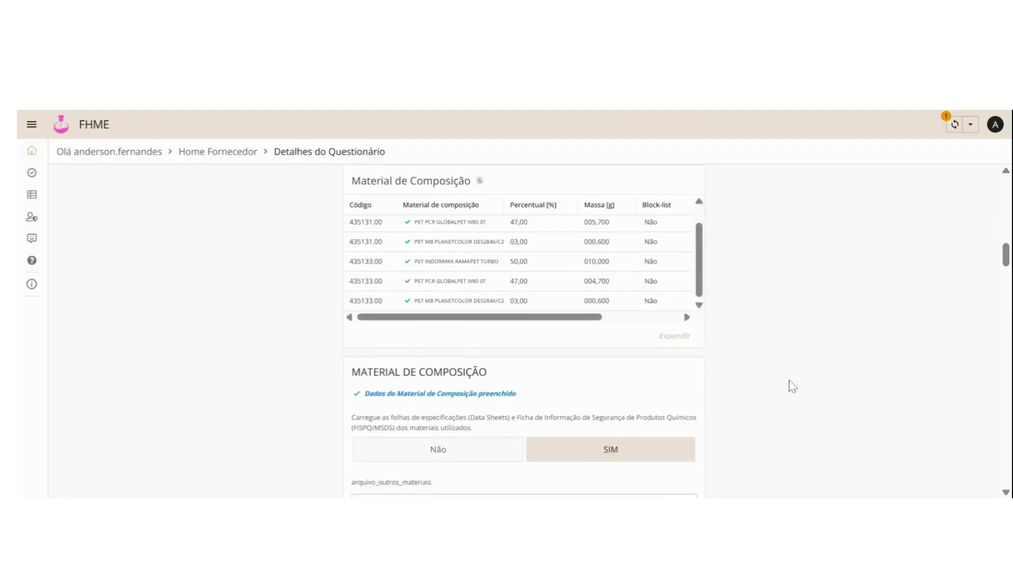
{"action": "scroll", "coordinate": [790, 378], "scroll_direction": "down", "scroll_amount": 3}
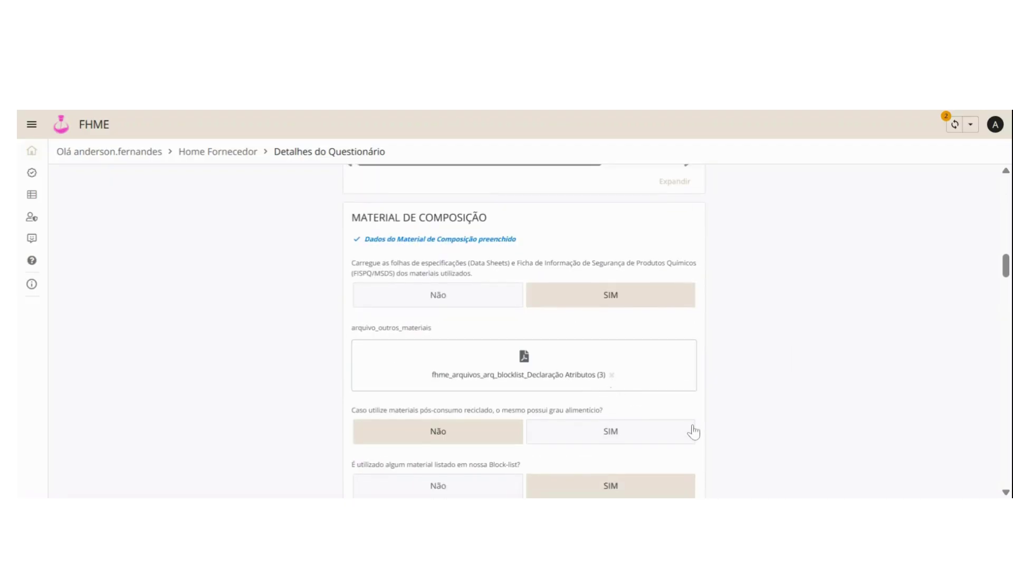
{"action": "scroll", "coordinate": [687, 430], "scroll_direction": "down", "scroll_amount": 3}
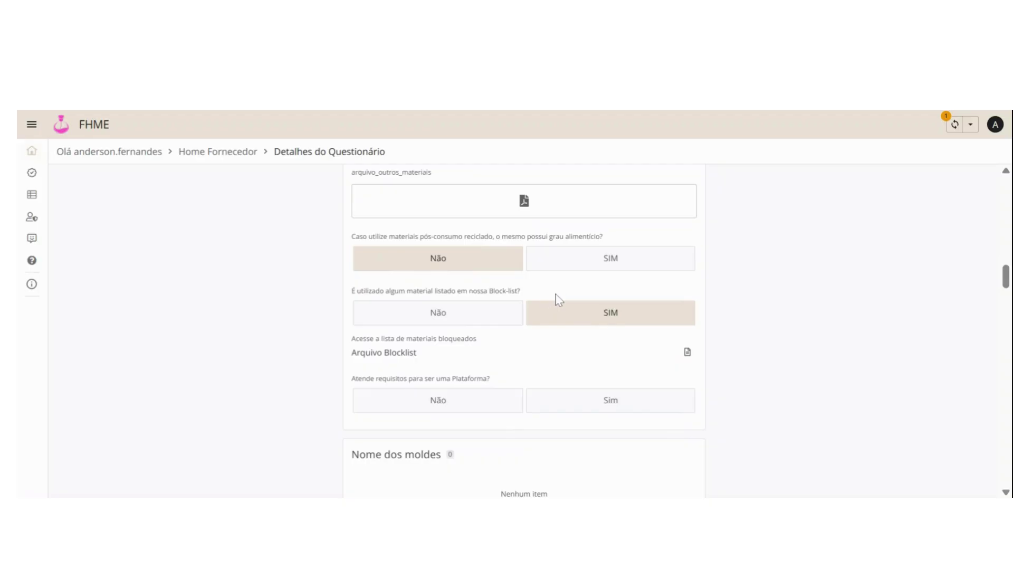
Try SIM on the recycled material food-grade question and return it to Não, and toggle the Block-list question, ending on SIM
{"action": "left_click", "coordinate": [589, 270]}
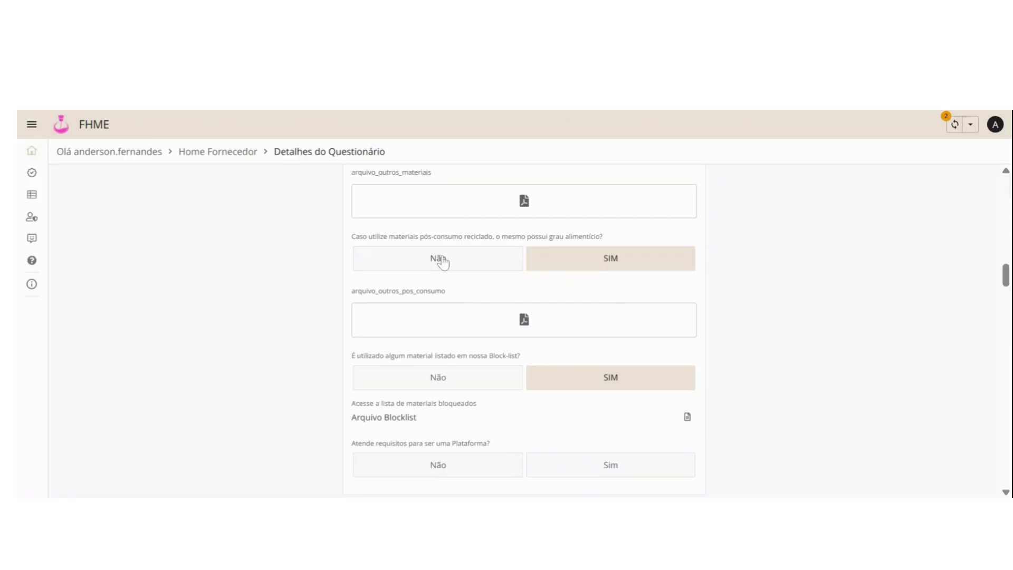
{"action": "left_click", "coordinate": [443, 261]}
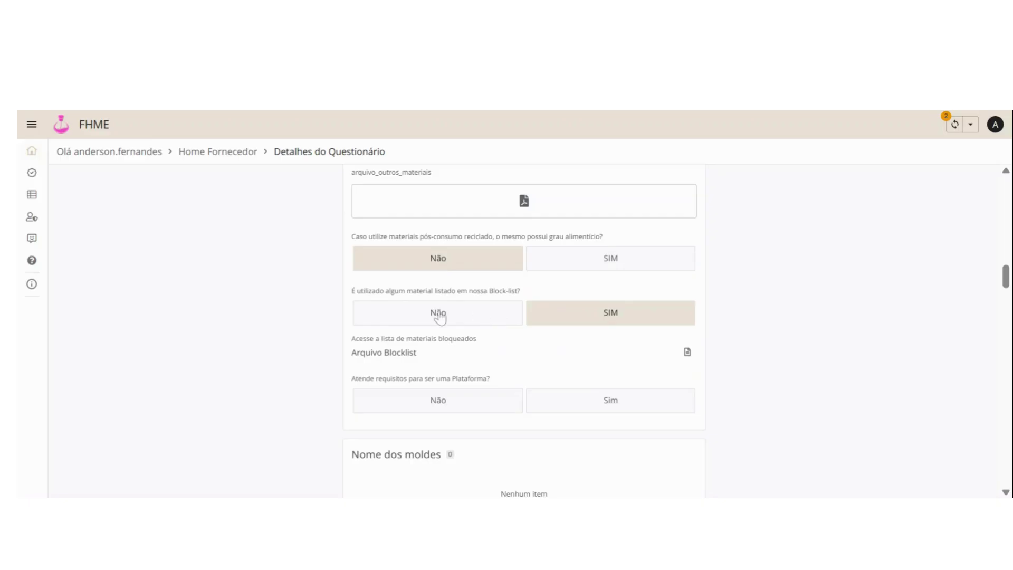
{"action": "left_click", "coordinate": [439, 316]}
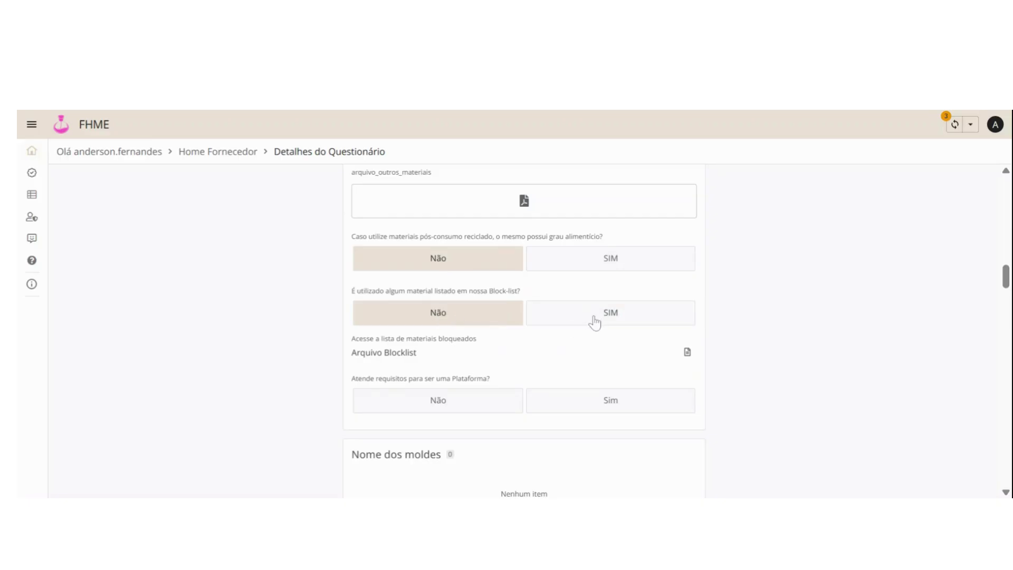
{"action": "left_click", "coordinate": [595, 321]}
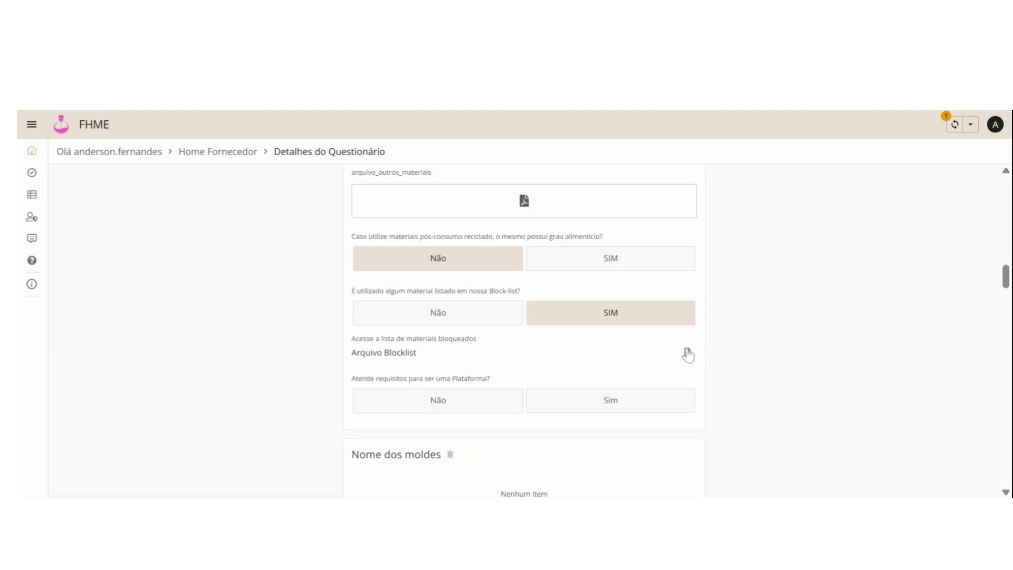
{"action": "left_click", "coordinate": [593, 321]}
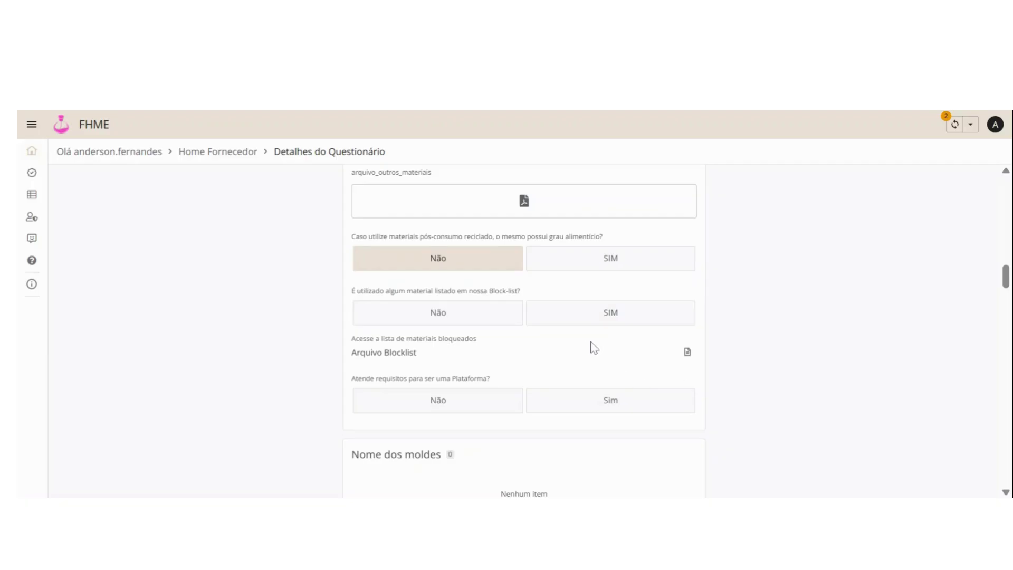
{"action": "left_click", "coordinate": [602, 318]}
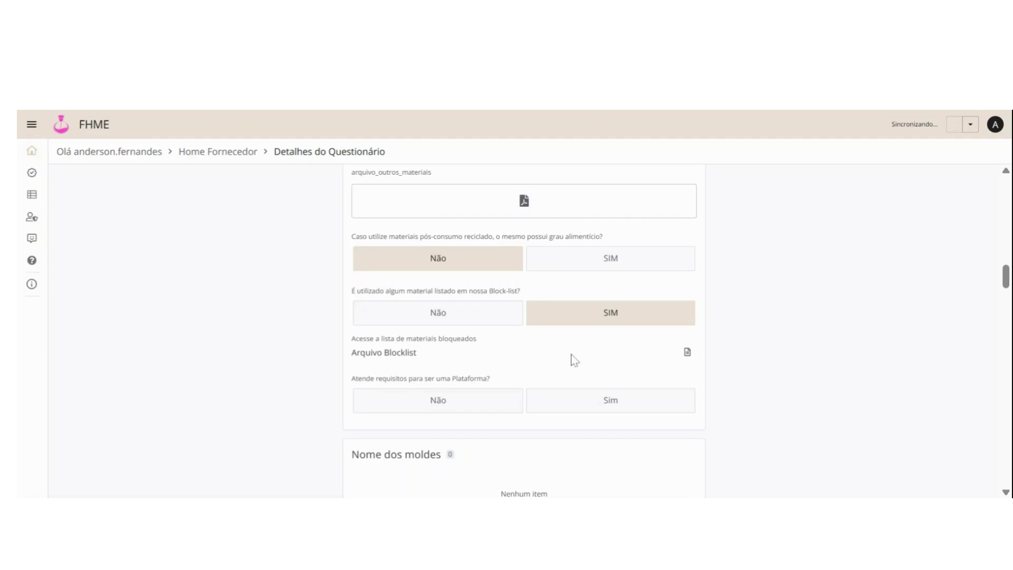
Fill in a Molde standart entry with the description fsdf under Nome dos moldes, and discard it
{"action": "scroll", "coordinate": [572, 359], "scroll_direction": "down", "scroll_amount": 3}
{"action": "scroll", "coordinate": [403, 317], "scroll_direction": "down", "scroll_amount": 2}
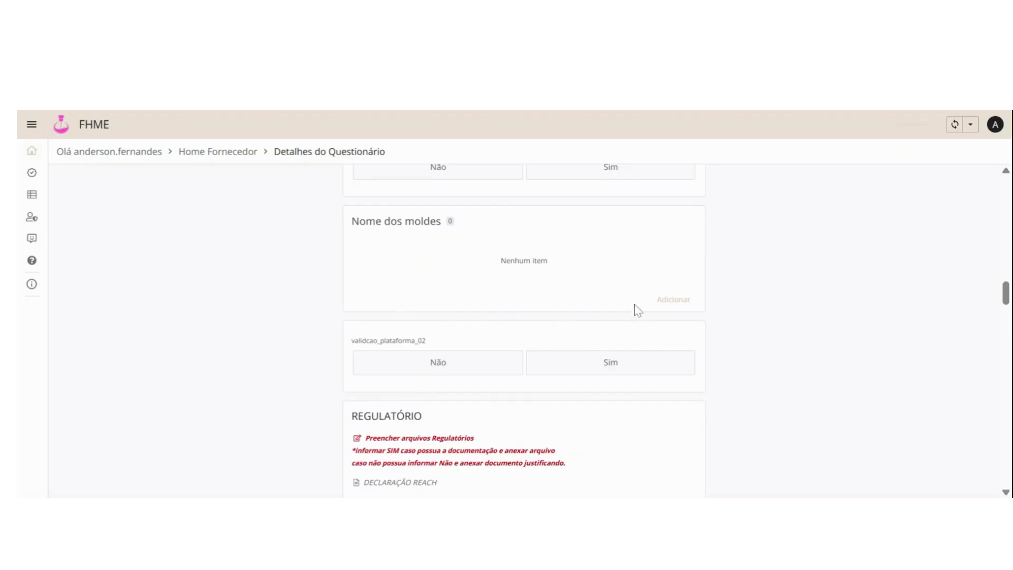
{"action": "left_click", "coordinate": [676, 312]}
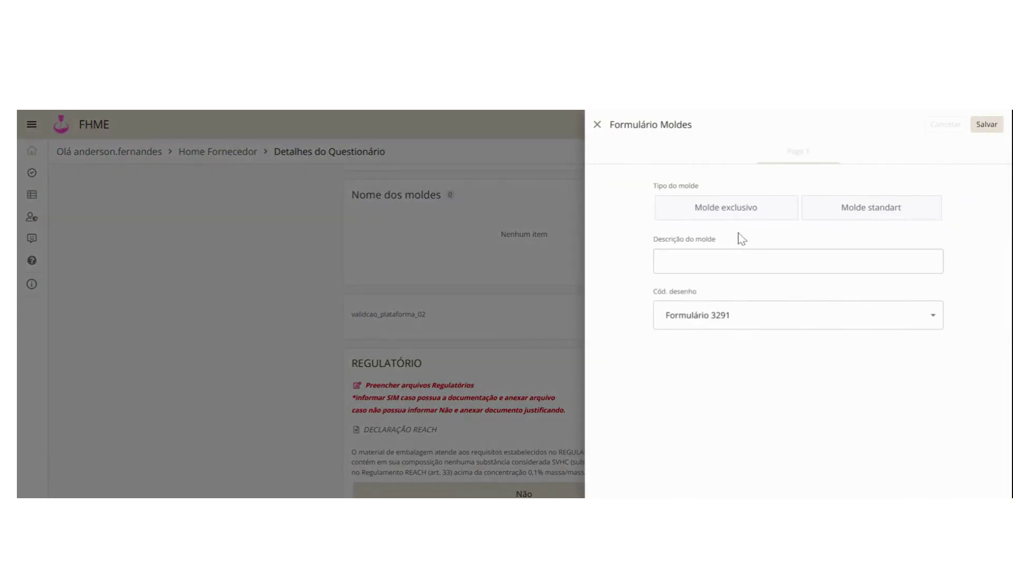
{"action": "left_click", "coordinate": [760, 206]}
{"action": "left_click", "coordinate": [849, 212]}
{"action": "left_click", "coordinate": [791, 261]}
{"action": "type", "text": "fsdf"}
{"action": "left_click", "coordinate": [943, 127]}
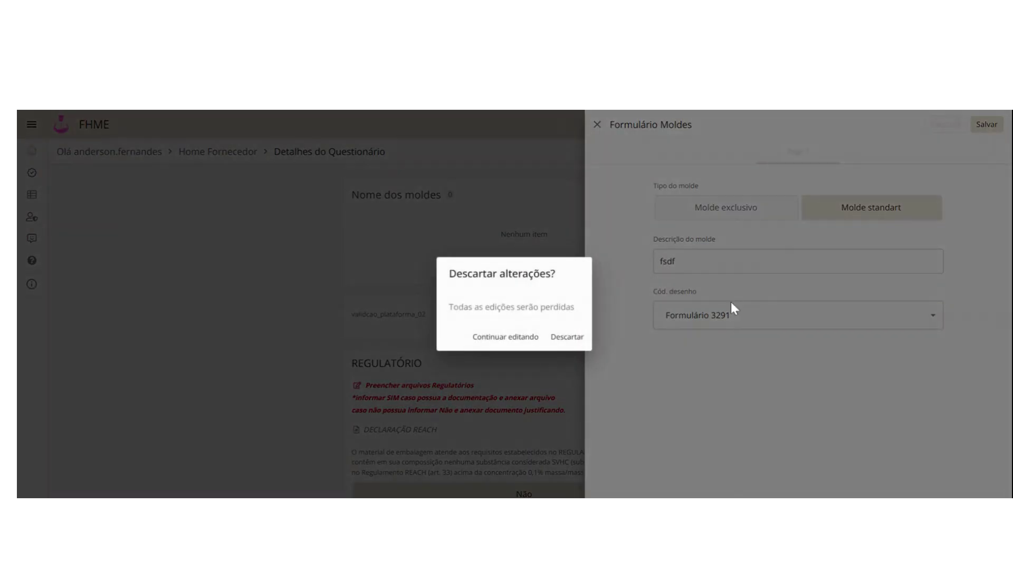
{"action": "left_click", "coordinate": [566, 335]}
In REGULATÓRIO, change the REACH declaration answer to SIM and set it back to Não
{"action": "scroll", "coordinate": [587, 380], "scroll_direction": "down", "scroll_amount": 6}
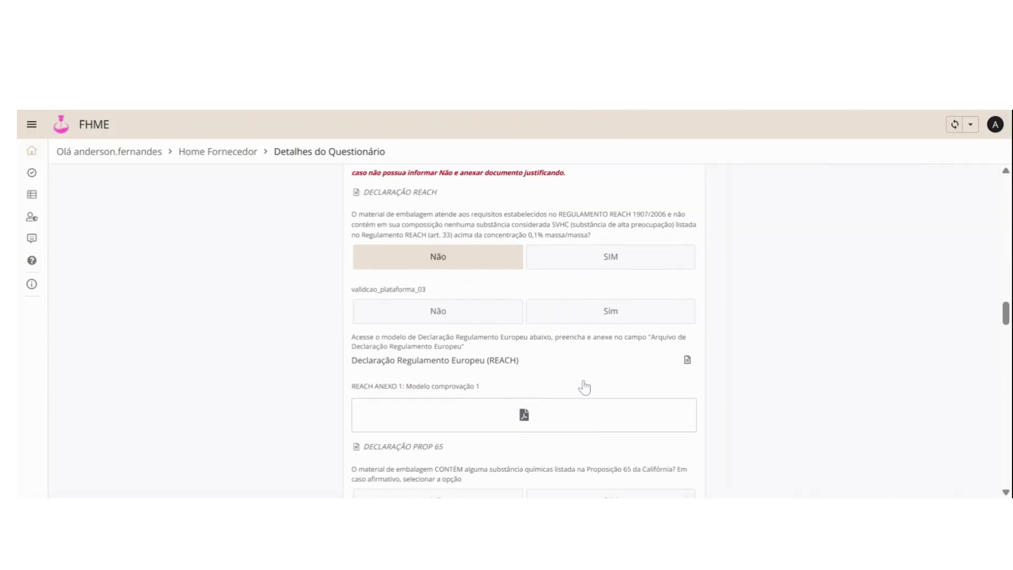
{"action": "scroll", "coordinate": [586, 385], "scroll_direction": "up", "scroll_amount": 2}
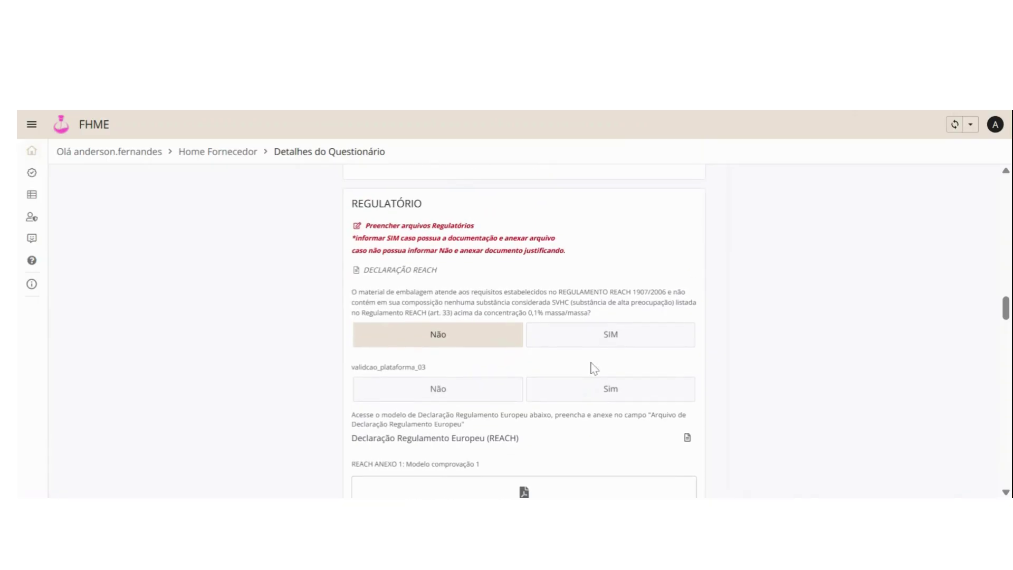
{"action": "scroll", "coordinate": [593, 367], "scroll_direction": "down", "scroll_amount": 2}
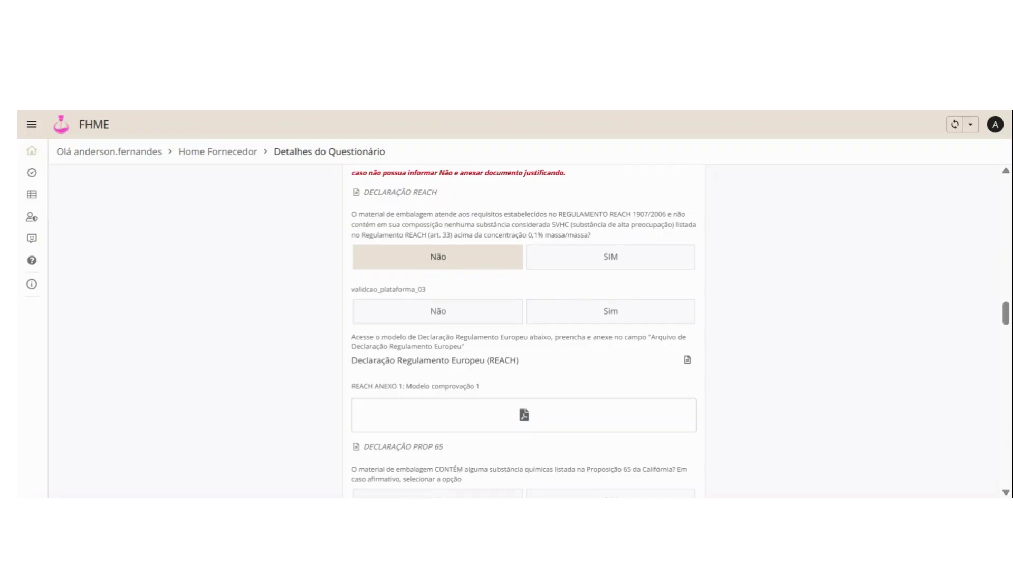
{"action": "left_click", "coordinate": [615, 261]}
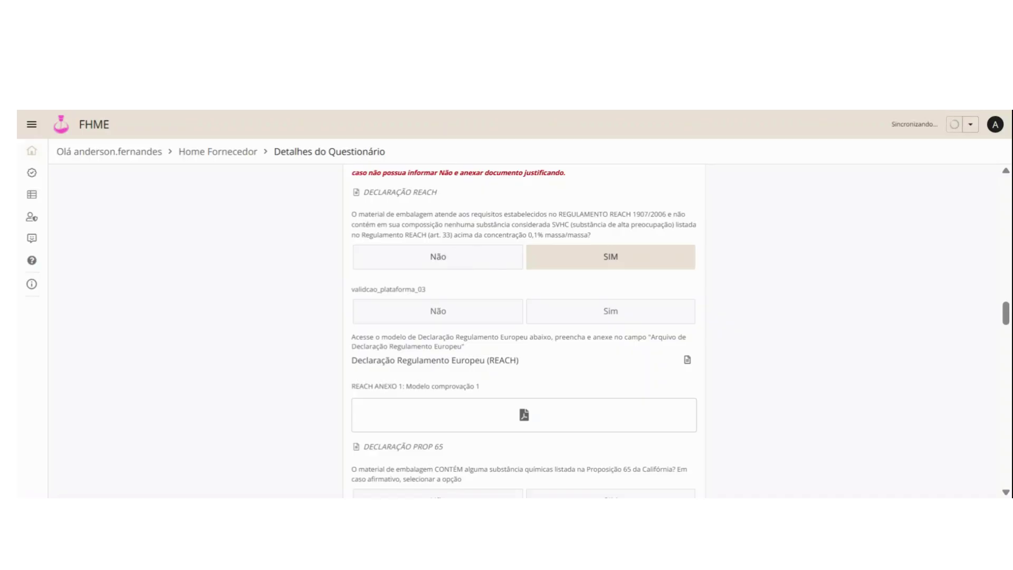
{"action": "left_click", "coordinate": [455, 259]}
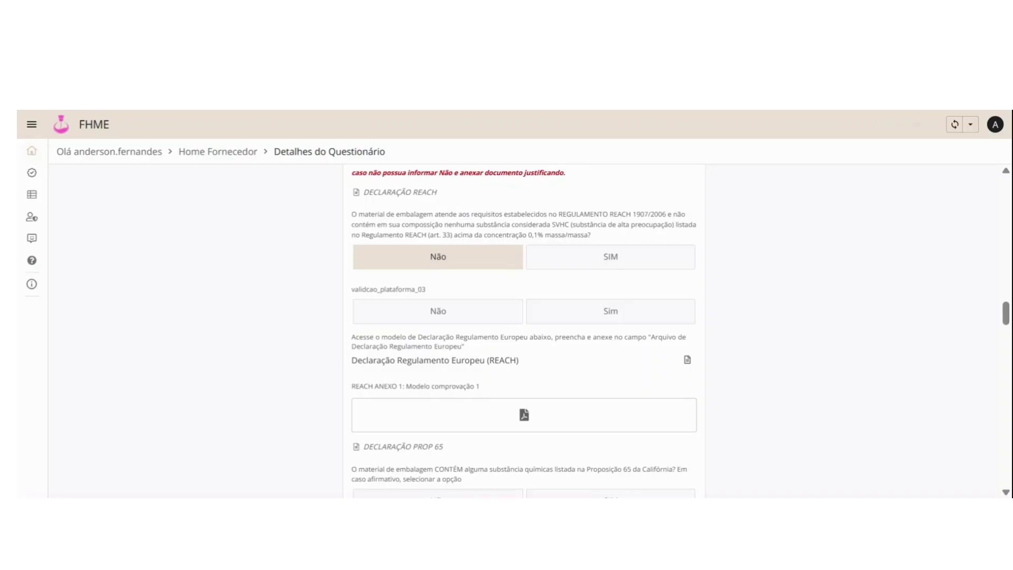
Examine the REACH, PROP 65, Metais Pesados, Nitritos and Biodiversidade declaration questions with their template files and attachment fields
{"action": "scroll", "coordinate": [527, 445], "scroll_direction": "down", "scroll_amount": 2}
{"action": "scroll", "coordinate": [528, 446], "scroll_direction": "up", "scroll_amount": 2}
{"action": "scroll", "coordinate": [415, 385], "scroll_direction": "down", "scroll_amount": 1}
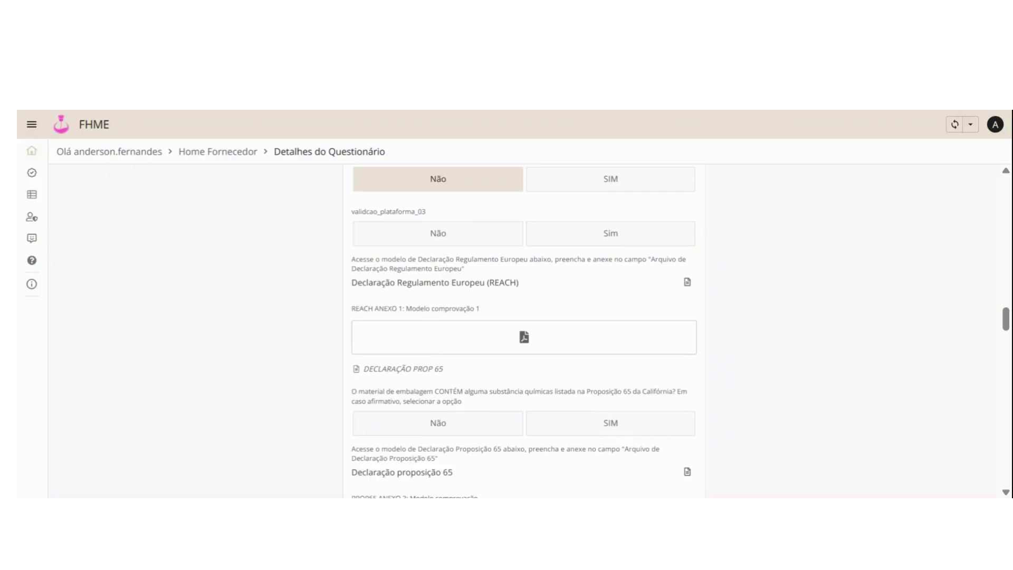
{"action": "scroll", "coordinate": [414, 385], "scroll_direction": "down", "scroll_amount": 2}
{"action": "scroll", "coordinate": [433, 400], "scroll_direction": "down", "scroll_amount": 9}
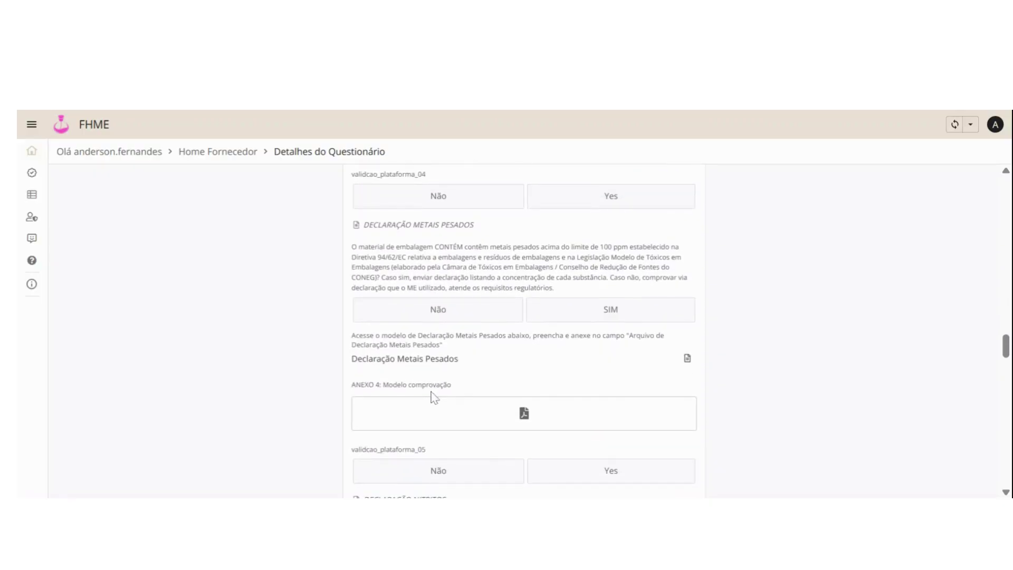
{"action": "scroll", "coordinate": [436, 397], "scroll_direction": "down", "scroll_amount": 4}
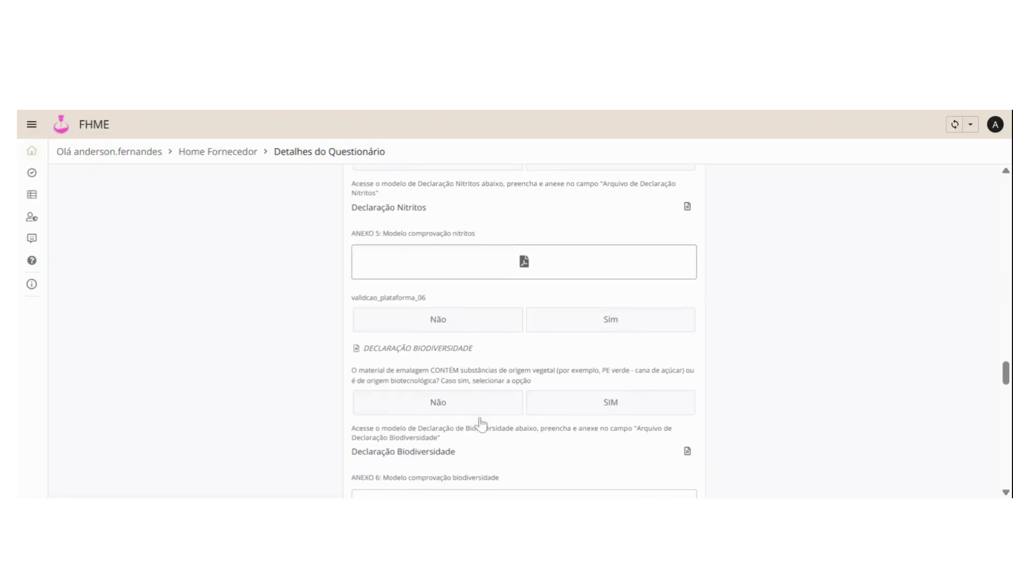
{"action": "scroll", "coordinate": [450, 403], "scroll_direction": "down", "scroll_amount": 3}
{"action": "scroll", "coordinate": [454, 404], "scroll_direction": "up", "scroll_amount": 6}
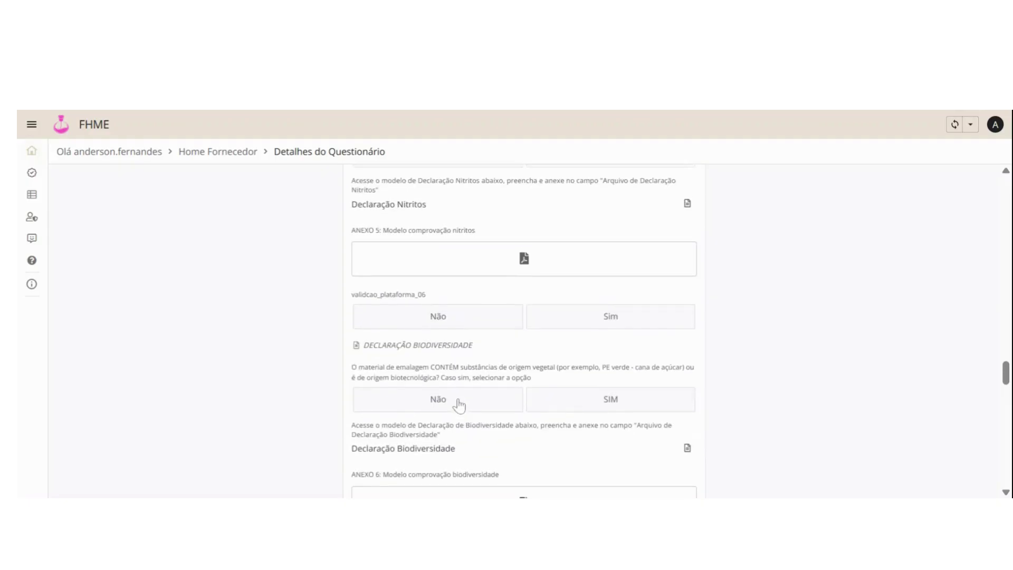
{"action": "scroll", "coordinate": [460, 405], "scroll_direction": "up", "scroll_amount": 8}
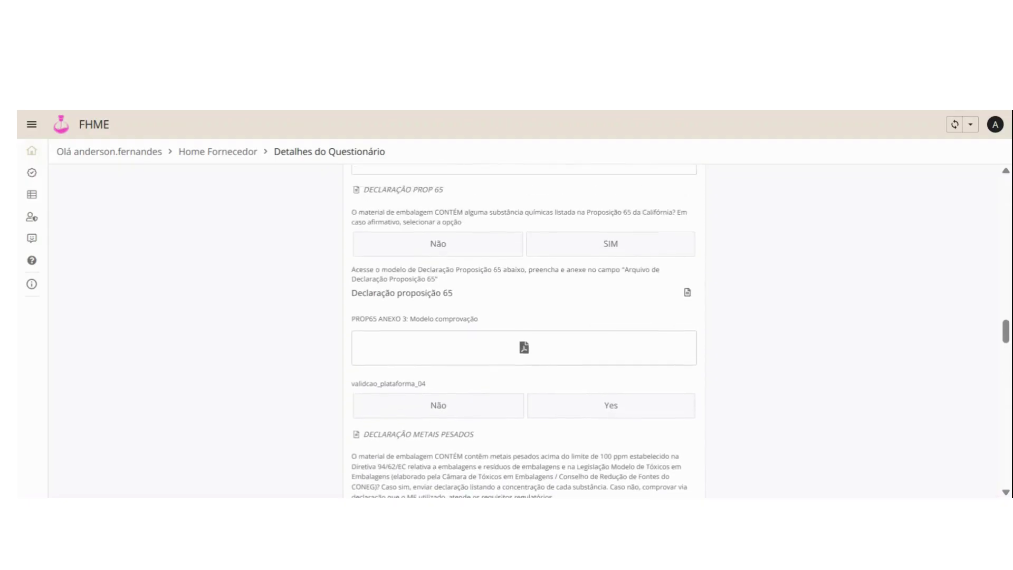
{"action": "scroll", "coordinate": [745, 363], "scroll_direction": "up", "scroll_amount": 1}
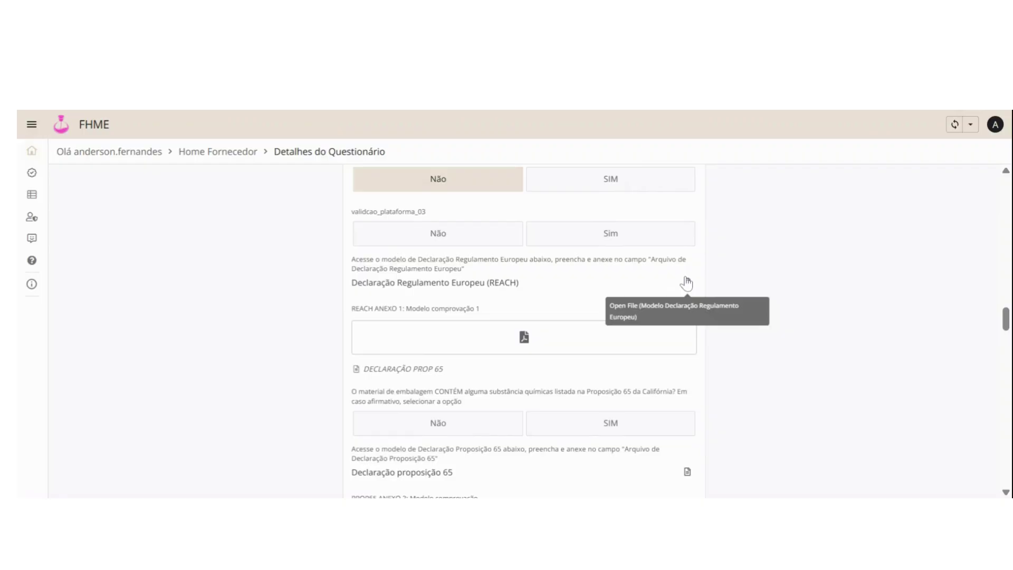
{"action": "scroll", "coordinate": [690, 299], "scroll_direction": "up", "scroll_amount": 1}
{"action": "scroll", "coordinate": [692, 301], "scroll_direction": "down", "scroll_amount": 1}
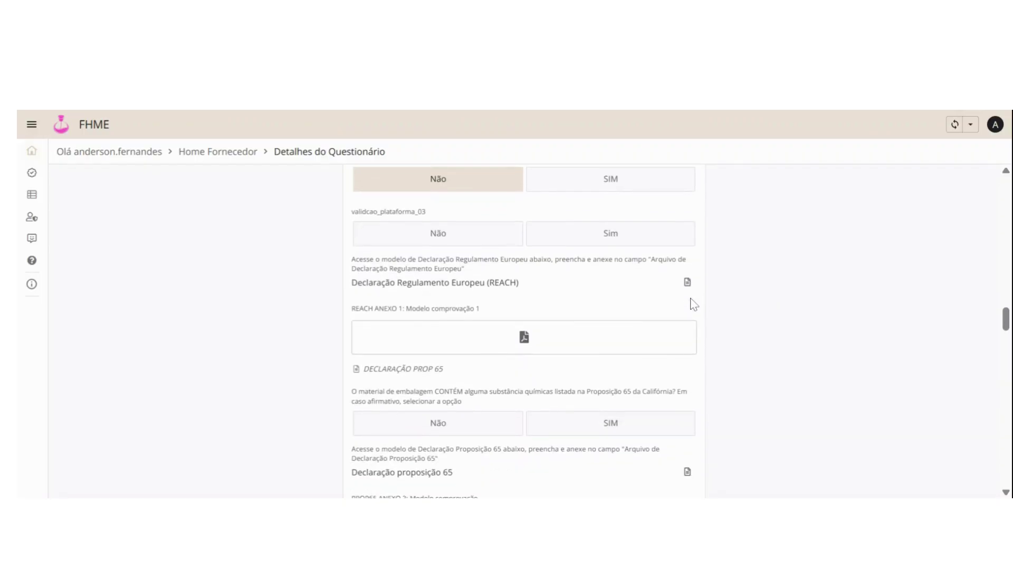
{"action": "scroll", "coordinate": [694, 304], "scroll_direction": "down", "scroll_amount": 2}
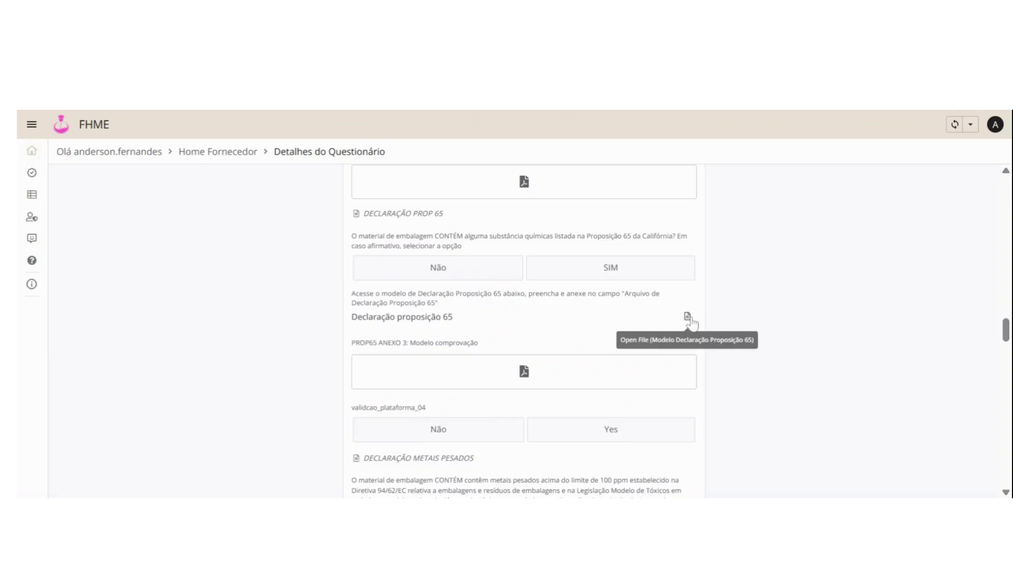
Under DADOS DE MIGRAÇÃO DAS SUBSTÂNCIAS in SEGURANÇA, try Sim on validcao_plataforma_08 and return it to Não
{"action": "scroll", "coordinate": [691, 321], "scroll_direction": "down", "scroll_amount": 4}
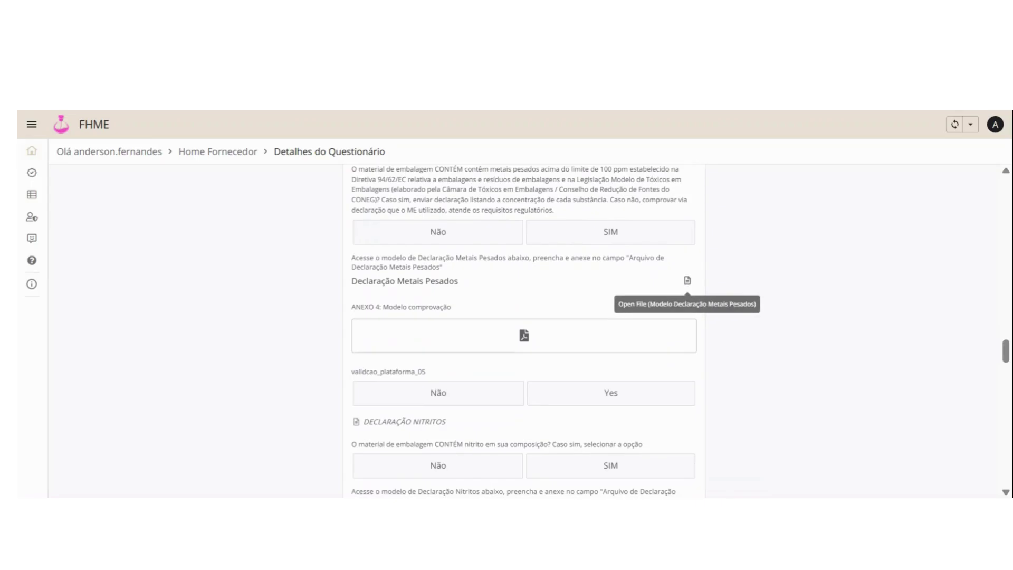
{"action": "scroll", "coordinate": [687, 290], "scroll_direction": "down", "scroll_amount": 3}
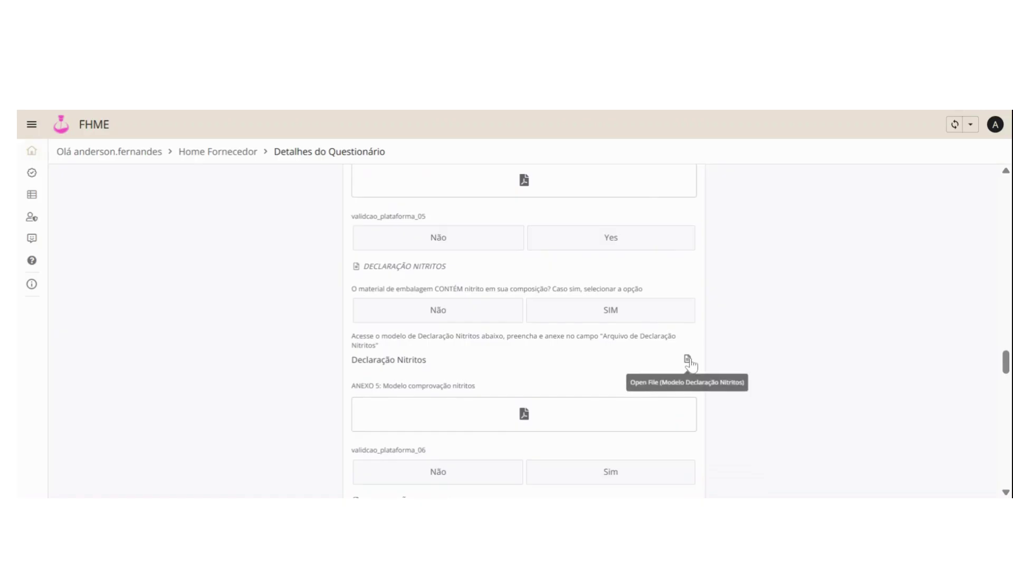
{"action": "scroll", "coordinate": [691, 364], "scroll_direction": "down", "scroll_amount": 4}
{"action": "scroll", "coordinate": [692, 364], "scroll_direction": "down", "scroll_amount": 6}
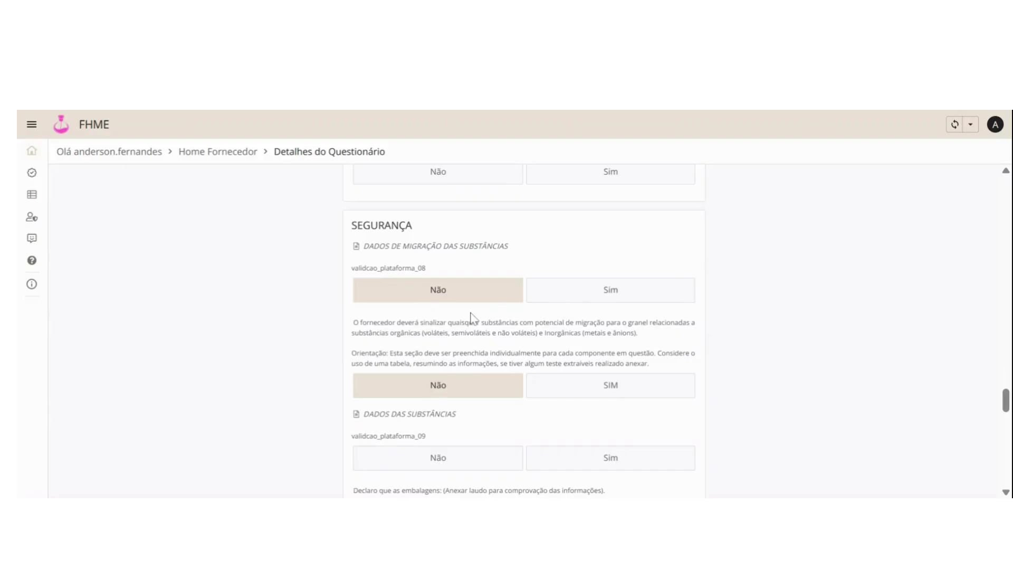
{"action": "left_click", "coordinate": [559, 296]}
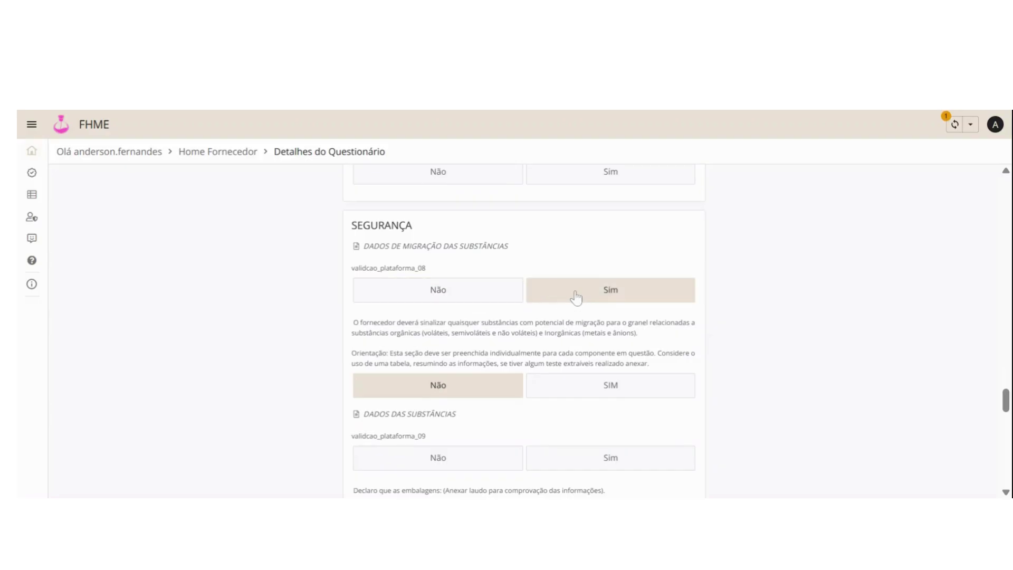
{"action": "left_click", "coordinate": [477, 296]}
In ESG, try SIM on the question about solid PCR waste from another country and settle on NÃO
{"action": "scroll", "coordinate": [503, 403], "scroll_direction": "down", "scroll_amount": 3}
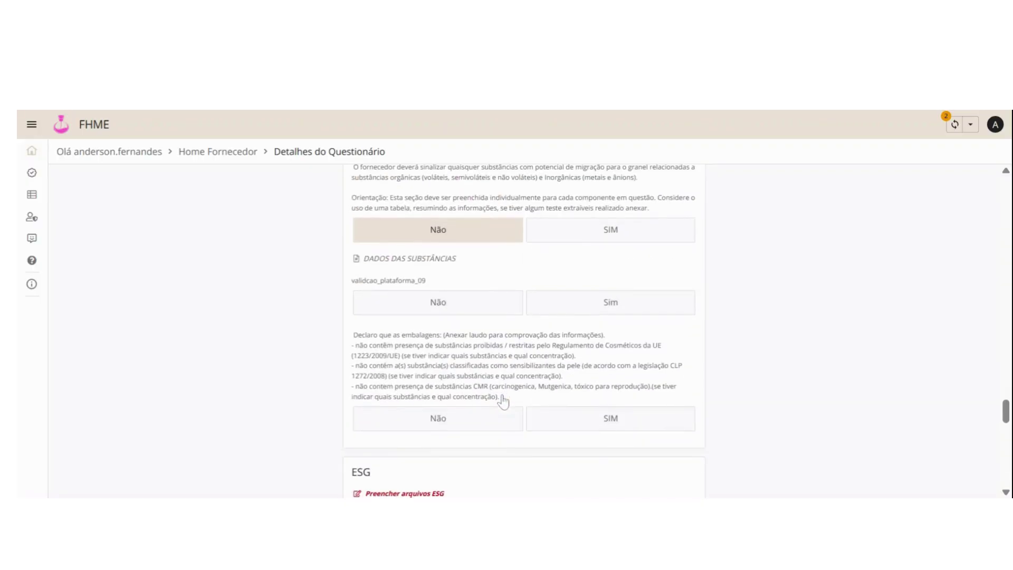
{"action": "scroll", "coordinate": [503, 402], "scroll_direction": "down", "scroll_amount": 3}
{"action": "scroll", "coordinate": [506, 373], "scroll_direction": "down", "scroll_amount": 3}
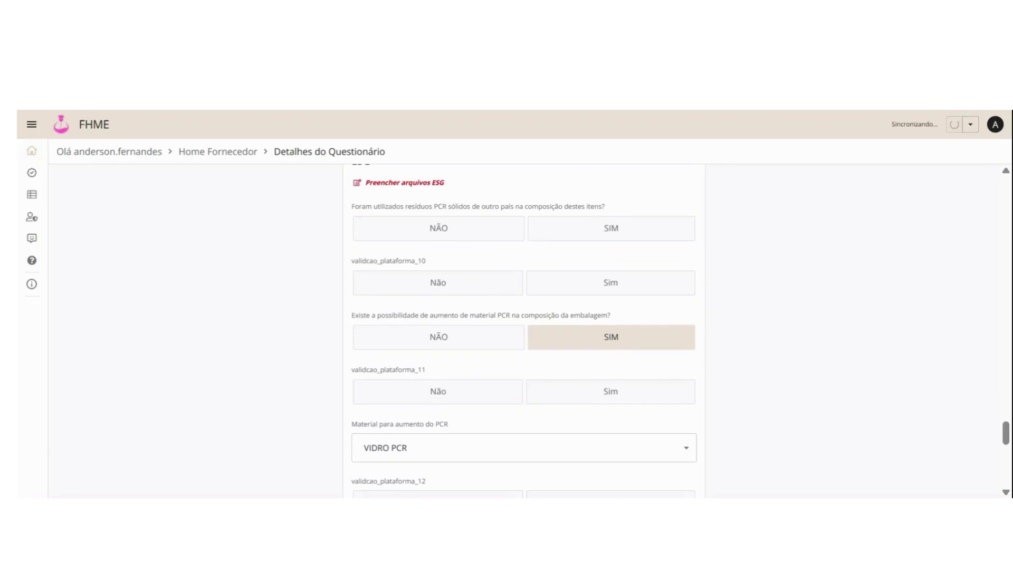
{"action": "left_click", "coordinate": [569, 238]}
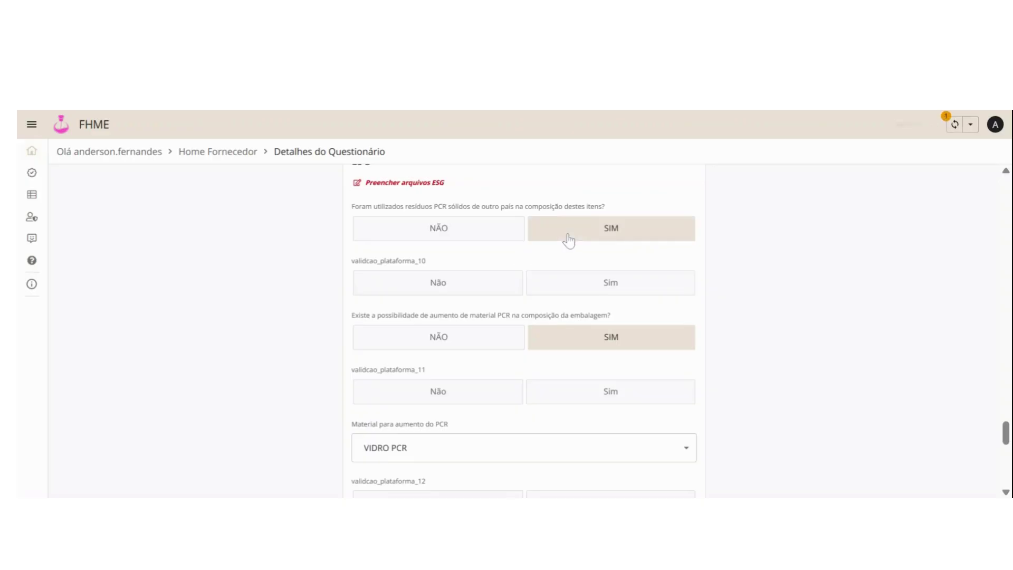
{"action": "left_click", "coordinate": [489, 238]}
Change the answer on possibly increasing PCR material in the packaging to NÃO and set it back to SIM
{"action": "scroll", "coordinate": [469, 338], "scroll_direction": "down", "scroll_amount": 2}
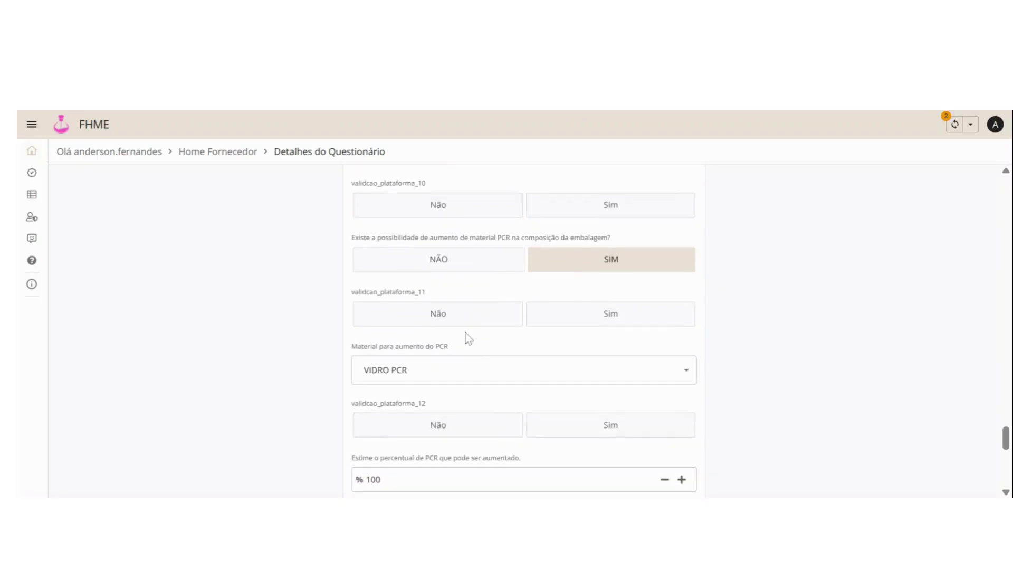
{"action": "left_click", "coordinate": [486, 264]}
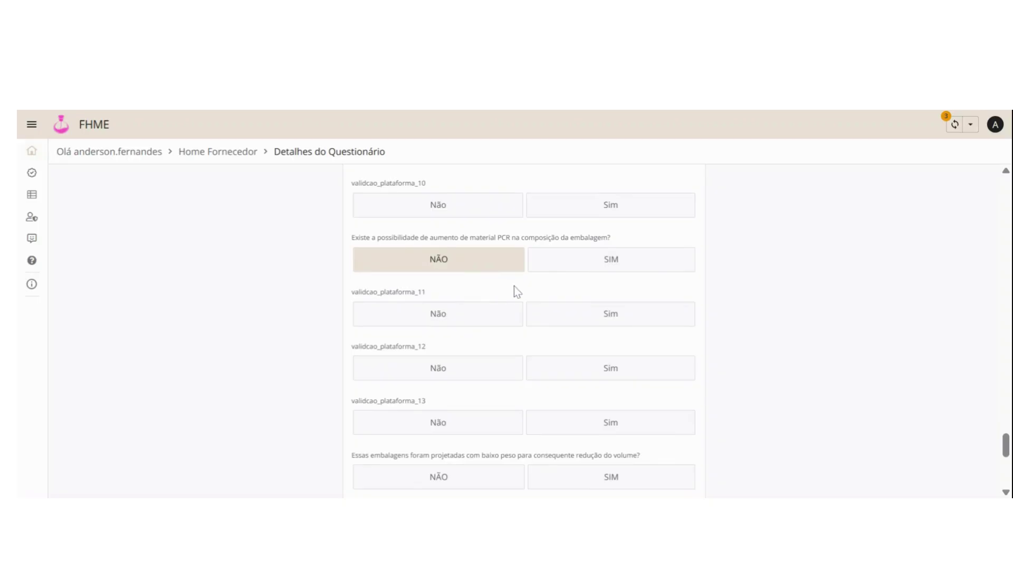
{"action": "left_click", "coordinate": [572, 274]}
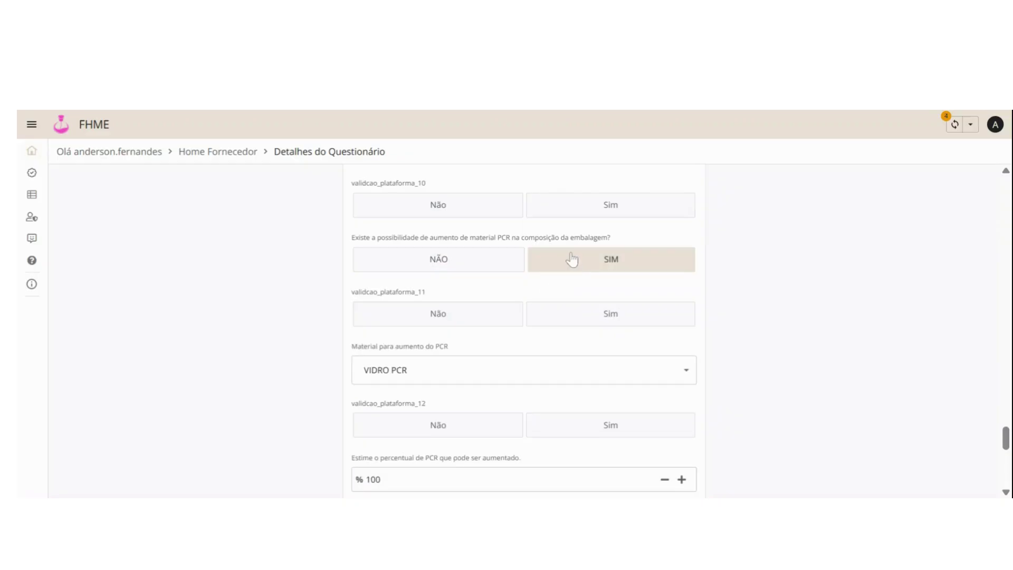
Choose PE PCR as the Material para aumento do PCR
{"action": "scroll", "coordinate": [524, 327], "scroll_direction": "down", "scroll_amount": 2}
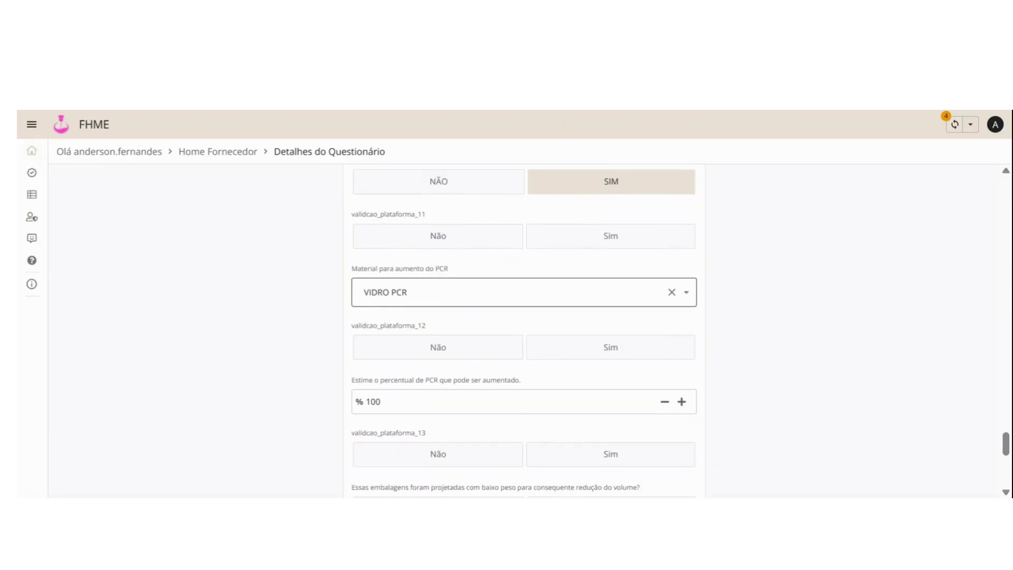
{"action": "left_click", "coordinate": [403, 292]}
{"action": "scroll", "coordinate": [442, 348], "scroll_direction": "down", "scroll_amount": 1}
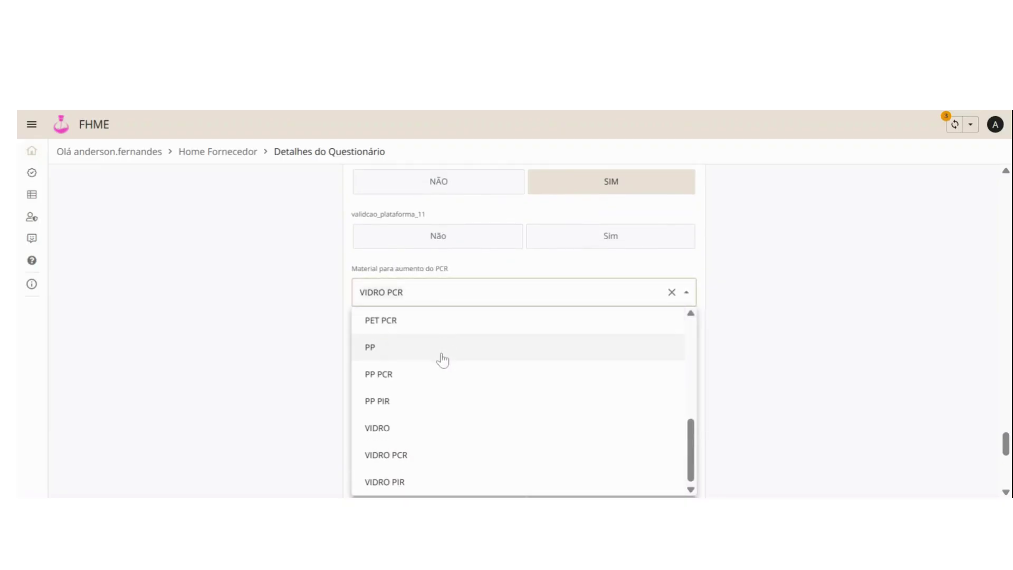
{"action": "scroll", "coordinate": [438, 369], "scroll_direction": "up", "scroll_amount": 3}
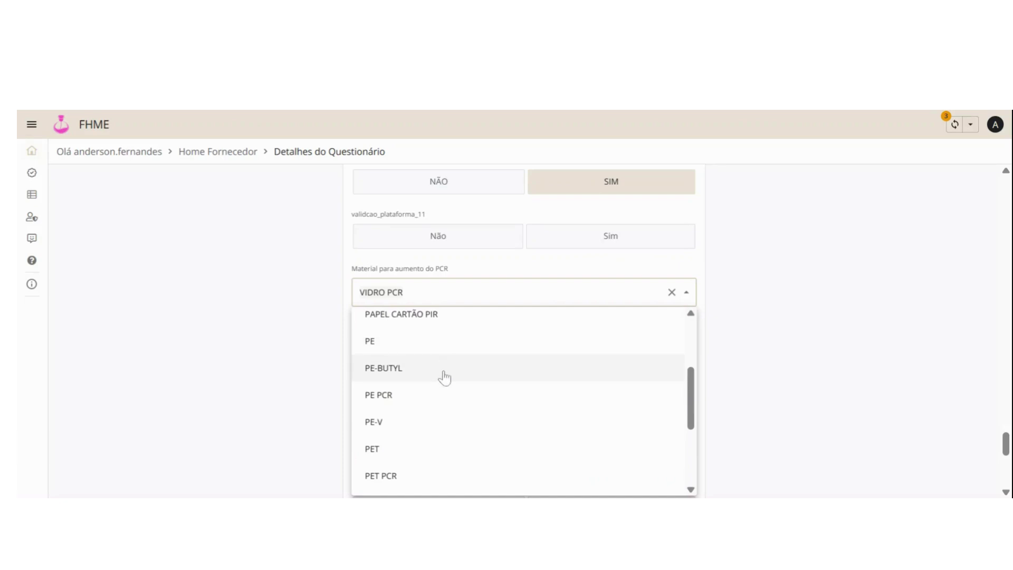
{"action": "left_click", "coordinate": [447, 401]}
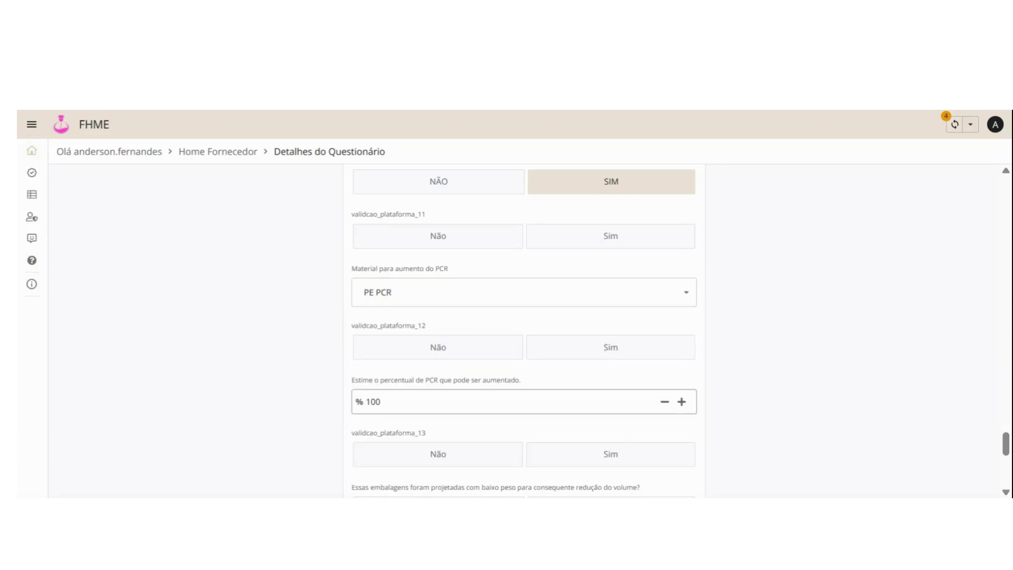
Set the estimated percentage by which PCR can be increased to 40
{"action": "scroll", "coordinate": [414, 347], "scroll_direction": "down", "scroll_amount": 2}
{"action": "left_click", "coordinate": [382, 324]}
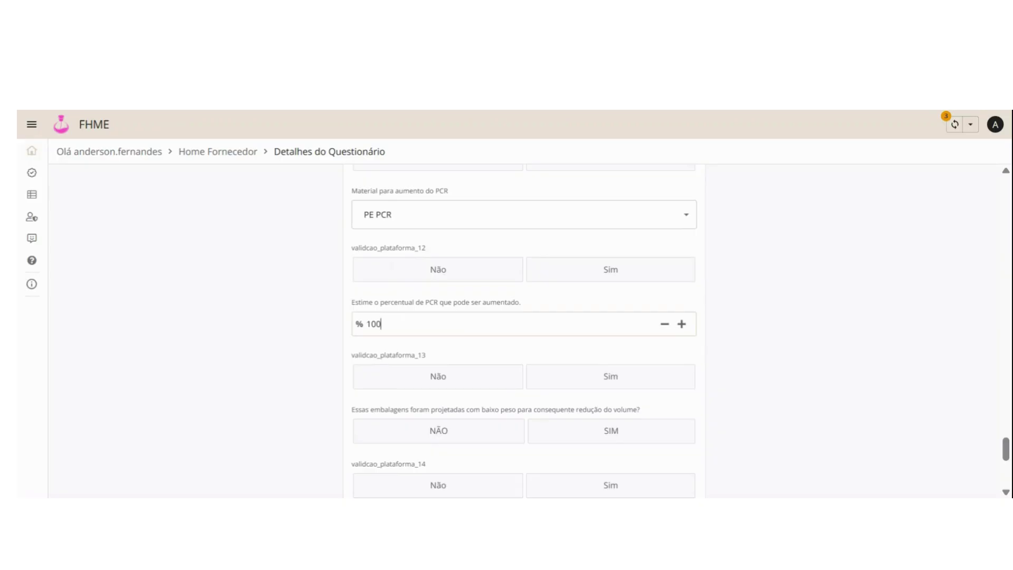
{"action": "key", "text": "BackSpace"}
{"action": "key", "text": "BackSpace"}
{"action": "key", "text": "BackSpace"}
{"action": "type", "text": "40"}
Try SIM on the low-weight packaging question and settle on NÃO, and answer SIM to the life cycle assessment question
{"action": "scroll", "coordinate": [755, 365], "scroll_direction": "down", "scroll_amount": 2}
{"action": "scroll", "coordinate": [757, 370], "scroll_direction": "down", "scroll_amount": 1}
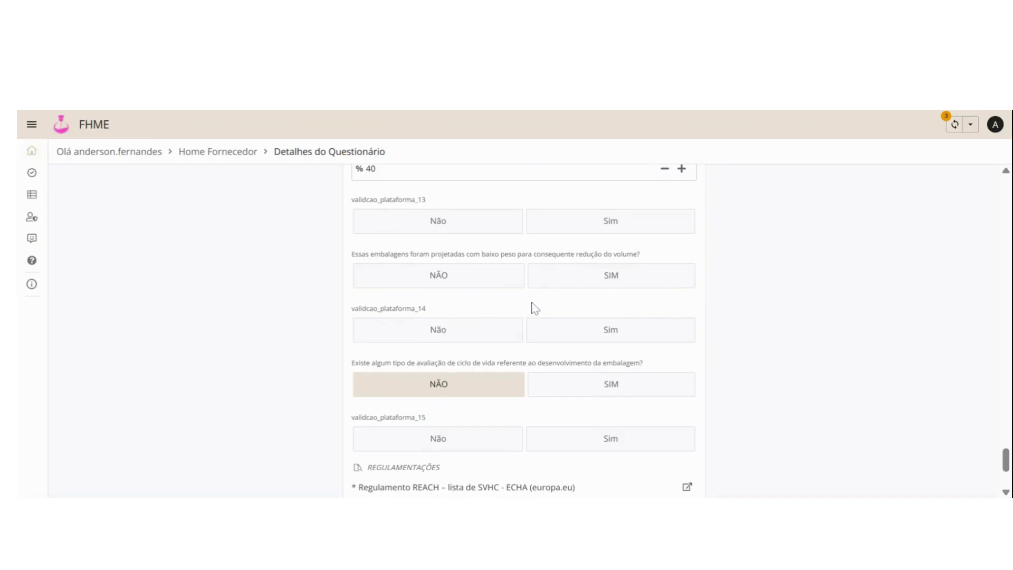
{"action": "left_click", "coordinate": [577, 290]}
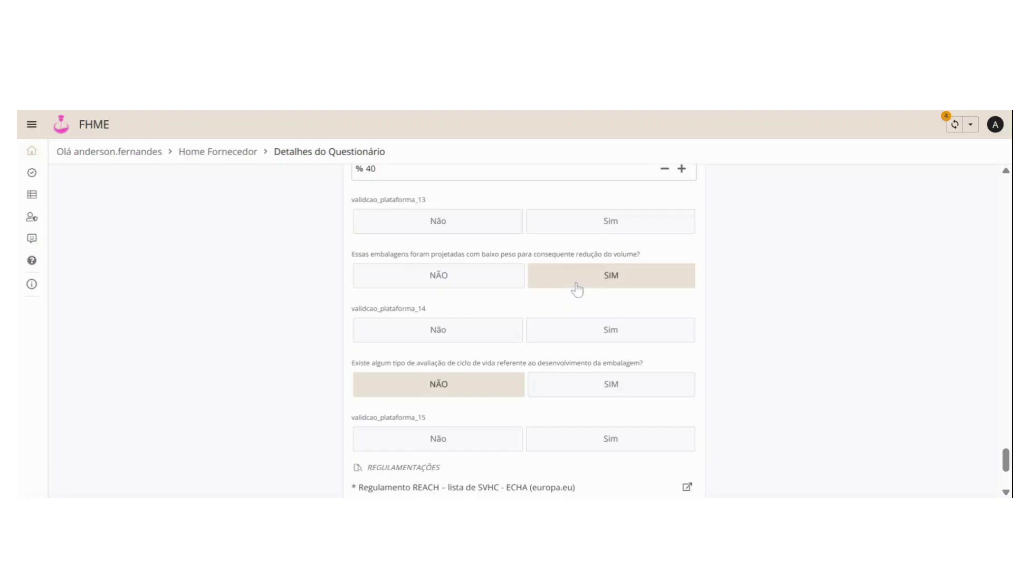
{"action": "left_click", "coordinate": [502, 285]}
{"action": "scroll", "coordinate": [517, 343], "scroll_direction": "down", "scroll_amount": 2}
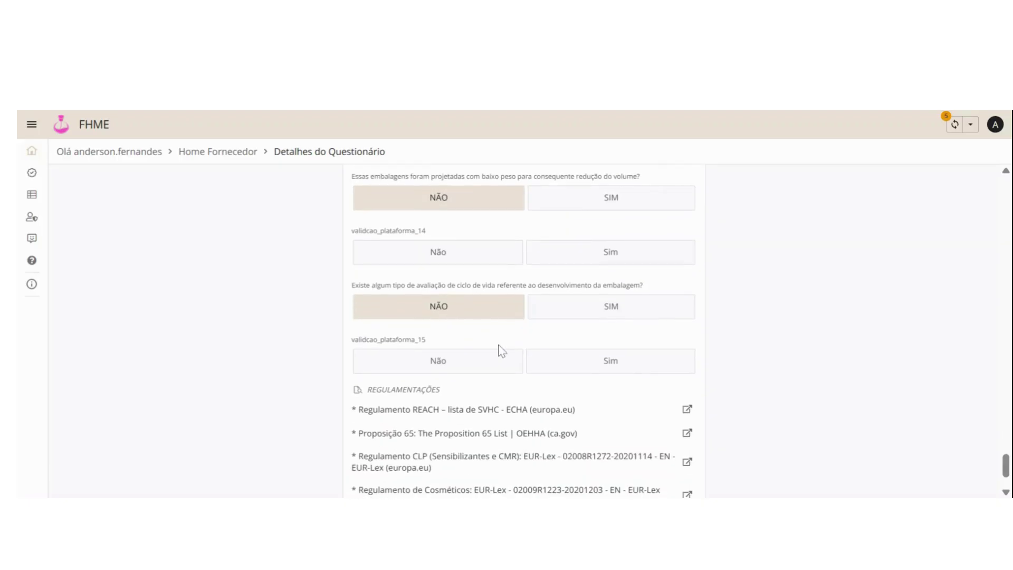
{"action": "left_click", "coordinate": [583, 317]}
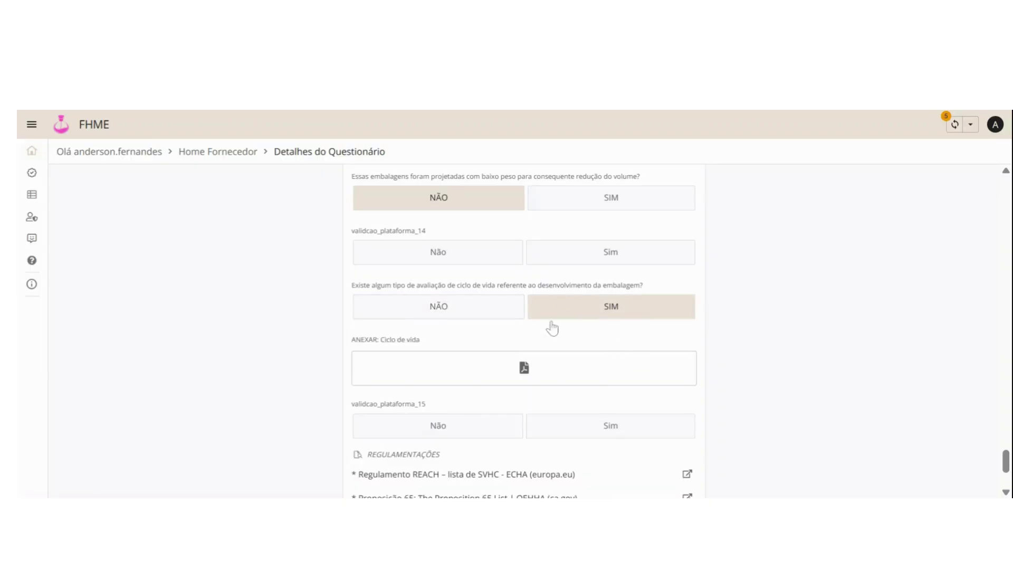
Review the REGULAMENTAÇÕES links and the status header of Formulário 3291, and return to Home Fornecedor
{"action": "scroll", "coordinate": [530, 383], "scroll_direction": "down", "scroll_amount": 3}
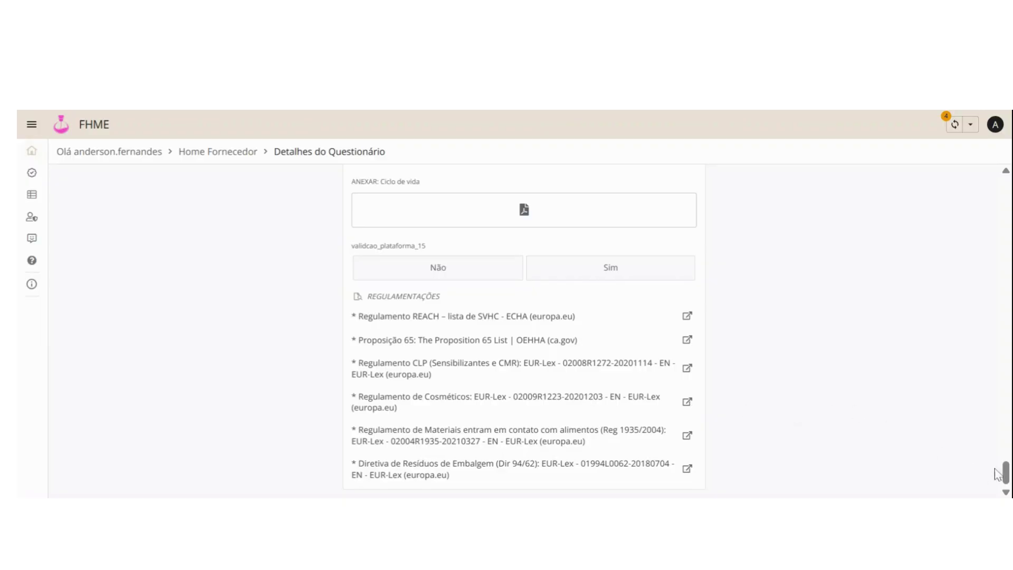
{"action": "left_click_drag", "start_coordinate": [1007, 474], "coordinate": [1006, 185]}
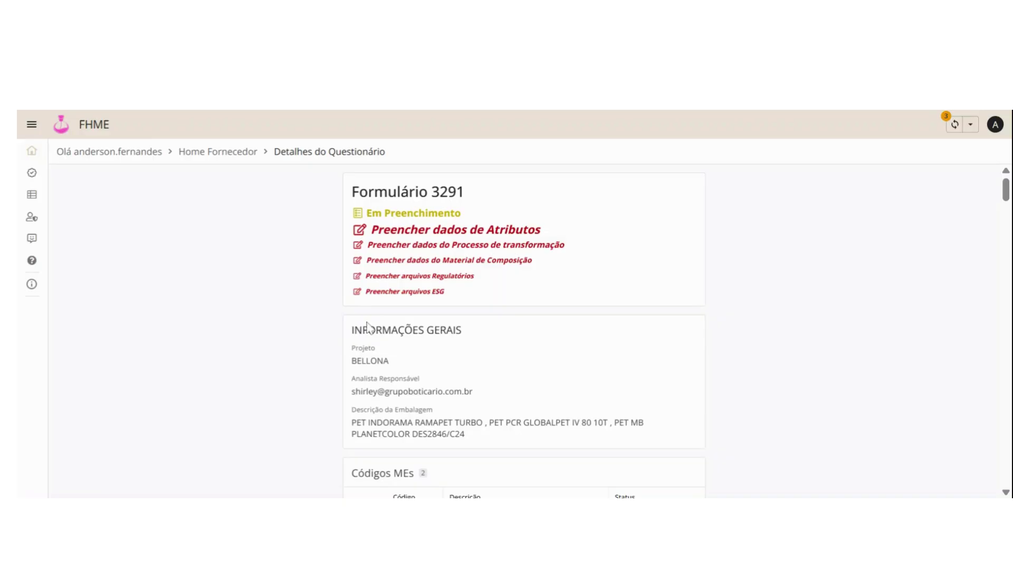
{"action": "left_click", "coordinate": [235, 155]}
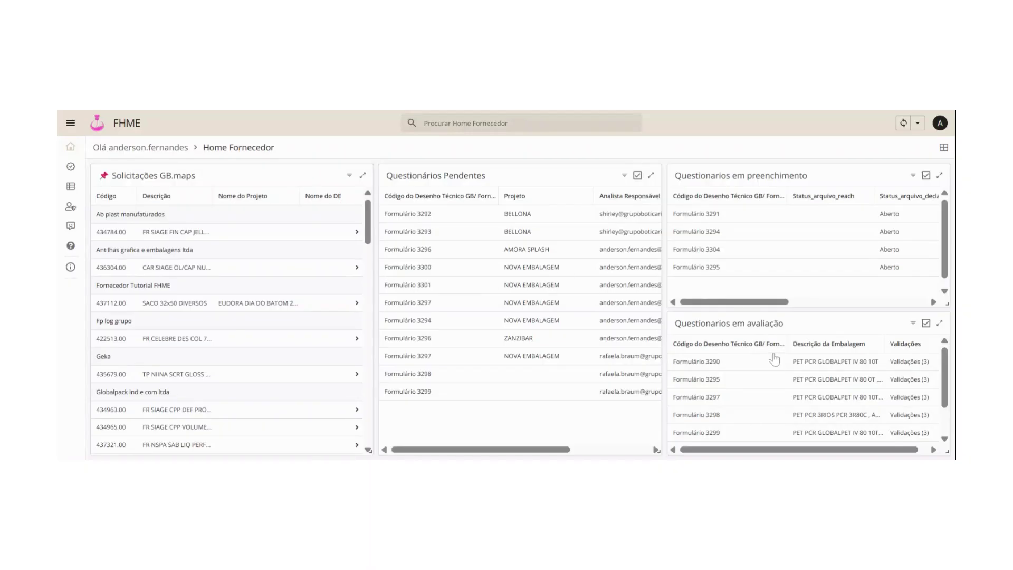
Open Formulário 3290 from Questionarios em avaliação and examine its general information, Códigos MEs, attributes and remaining answers
{"action": "scroll", "coordinate": [813, 399], "scroll_direction": "down", "scroll_amount": 1}
{"action": "scroll", "coordinate": [813, 399], "scroll_direction": "up", "scroll_amount": 2}
{"action": "left_click", "coordinate": [750, 363]}
{"action": "scroll", "coordinate": [785, 395], "scroll_direction": "down", "scroll_amount": 3}
{"action": "scroll", "coordinate": [788, 394], "scroll_direction": "down", "scroll_amount": 1}
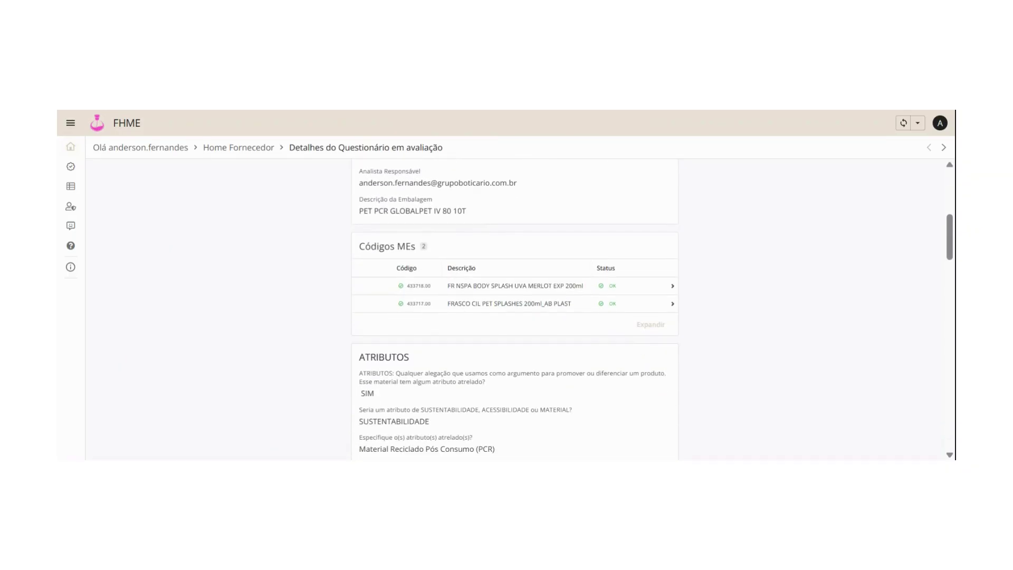
{"action": "scroll", "coordinate": [771, 364], "scroll_direction": "down", "scroll_amount": 2}
{"action": "scroll", "coordinate": [632, 349], "scroll_direction": "down", "scroll_amount": 2}
{"action": "scroll", "coordinate": [607, 322], "scroll_direction": "down", "scroll_amount": 6}
{"action": "scroll", "coordinate": [609, 326], "scroll_direction": "down", "scroll_amount": 8}
{"action": "scroll", "coordinate": [669, 372], "scroll_direction": "up", "scroll_amount": 1}
{"action": "scroll", "coordinate": [670, 372], "scroll_direction": "down", "scroll_amount": 1}
{"action": "scroll", "coordinate": [670, 369], "scroll_direction": "up", "scroll_amount": 20}
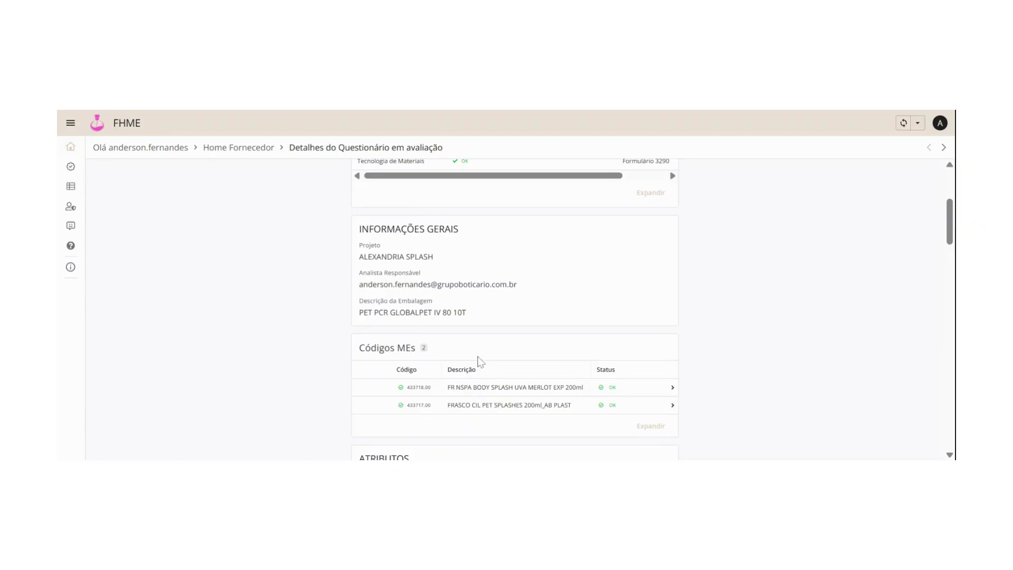
Inspect the Assuntos Regulatórios entry under Validações and its NOK description, and close both without saving
{"action": "scroll", "coordinate": [479, 363], "scroll_direction": "down", "scroll_amount": 2}
{"action": "scroll", "coordinate": [477, 362], "scroll_direction": "up", "scroll_amount": 5}
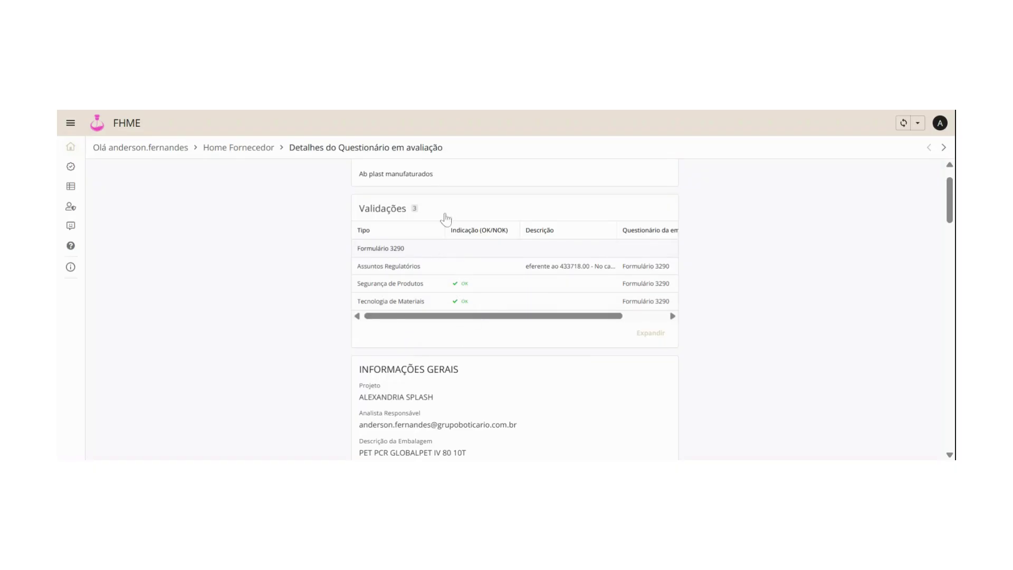
{"action": "scroll", "coordinate": [348, 317], "scroll_direction": "up", "scroll_amount": 1}
{"action": "scroll", "coordinate": [443, 306], "scroll_direction": "down", "scroll_amount": 1}
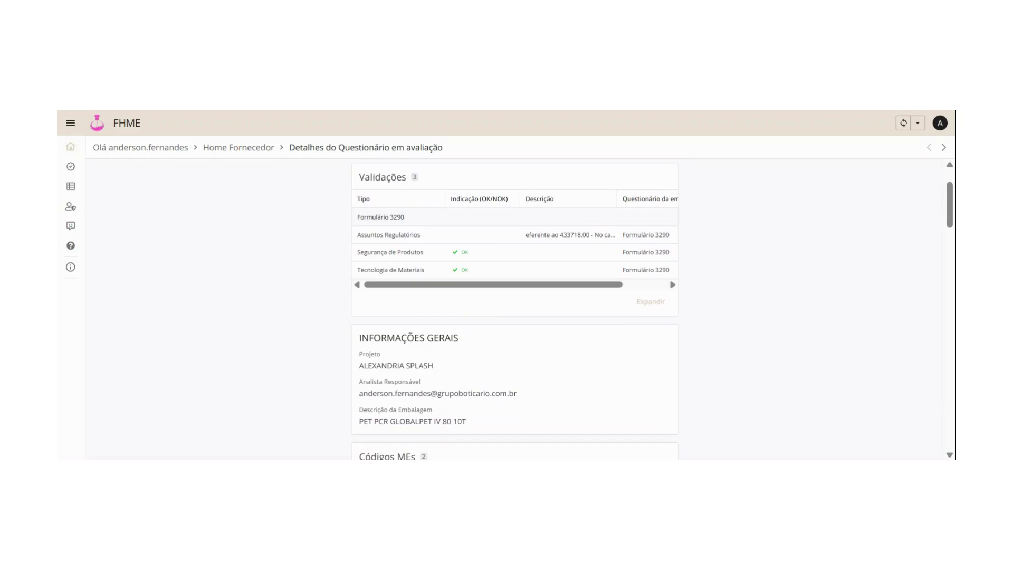
{"action": "left_click", "coordinate": [470, 236]}
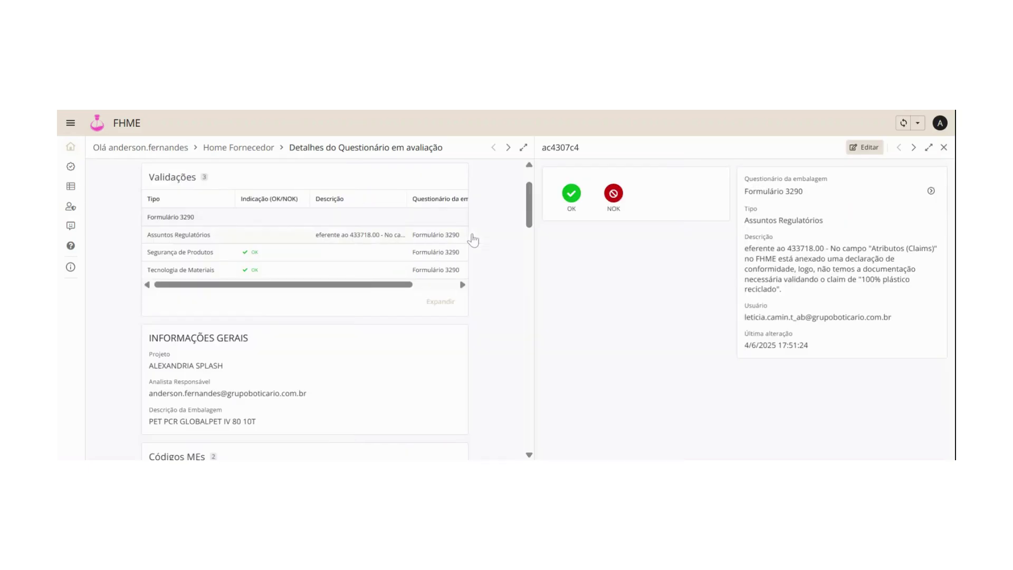
{"action": "left_click", "coordinate": [612, 195]}
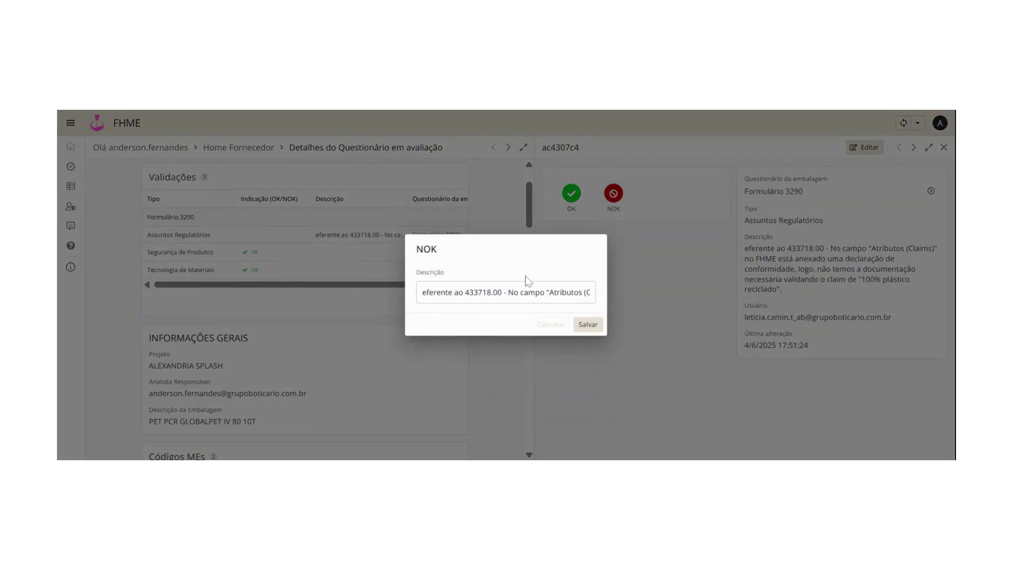
{"action": "left_click", "coordinate": [551, 324]}
{"action": "left_click", "coordinate": [944, 148]}
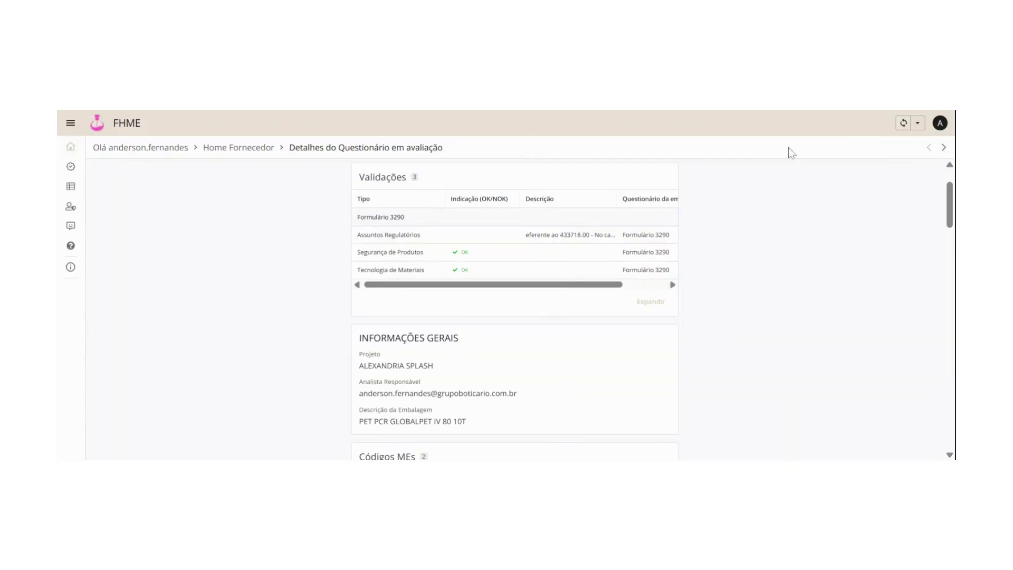
Return to Home Fornecedor, view the pending Formulário 3292, and go back to the supplier home
{"action": "left_click", "coordinate": [242, 152]}
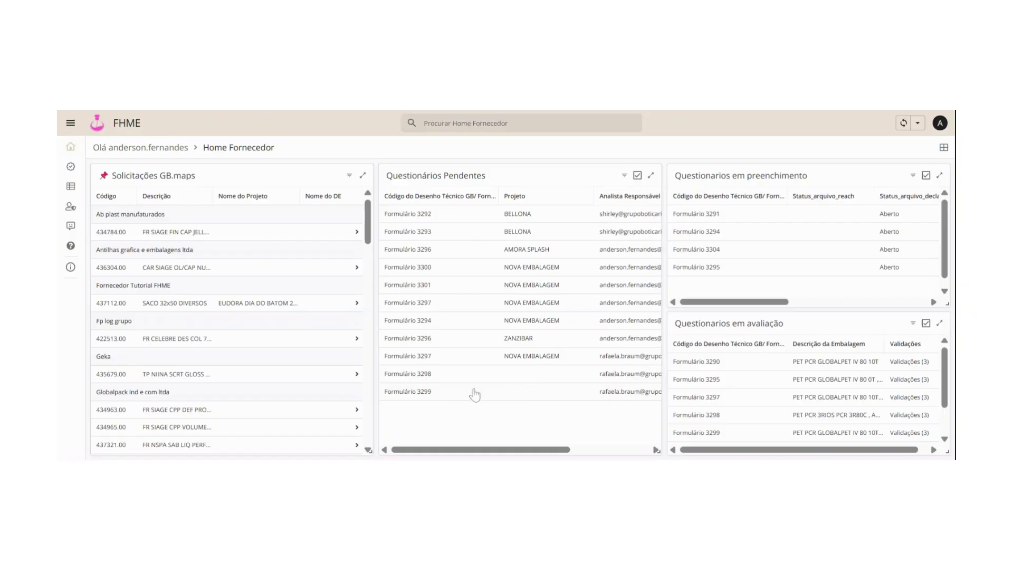
{"action": "left_click", "coordinate": [503, 215]}
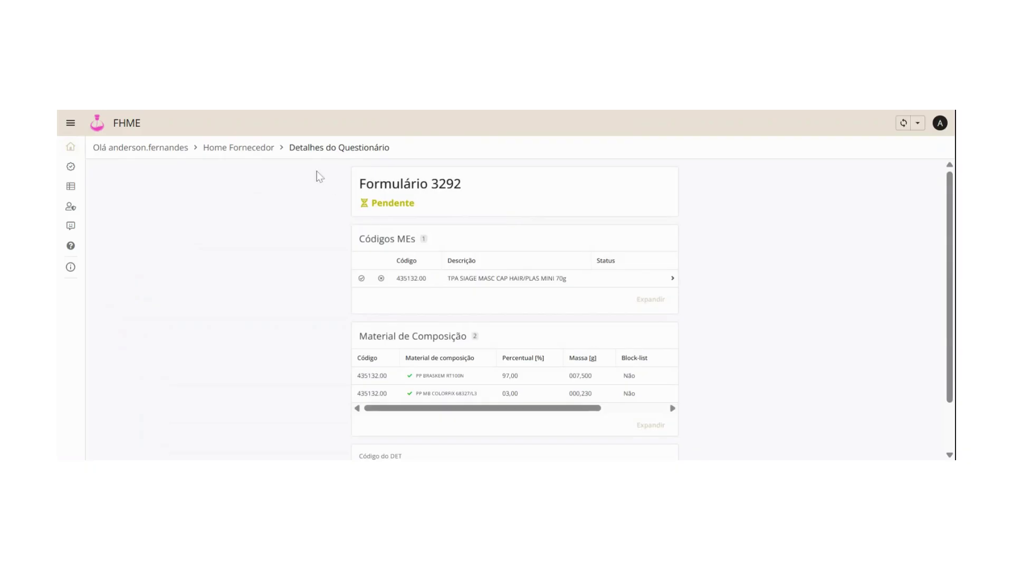
{"action": "left_click", "coordinate": [261, 149]}
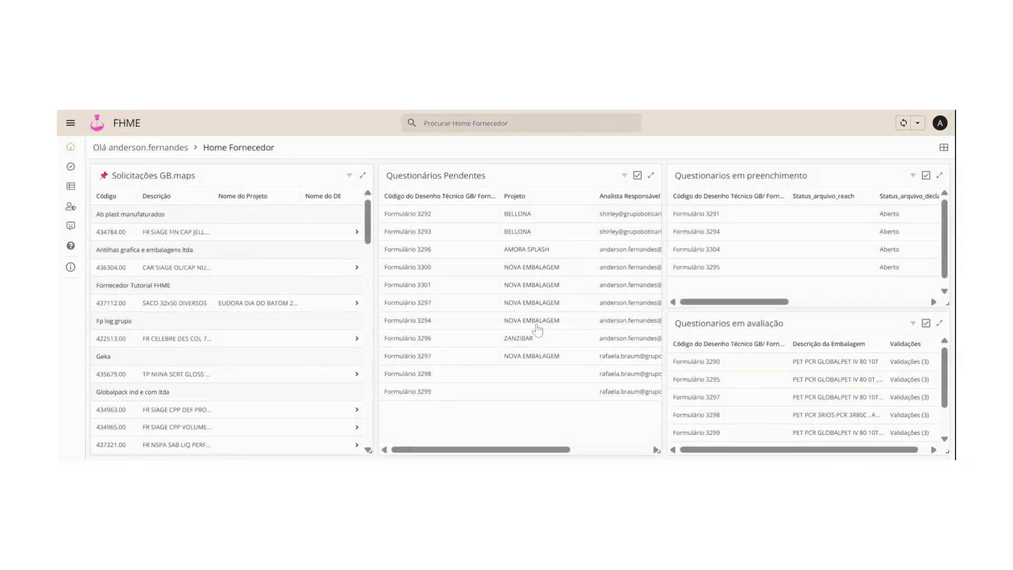